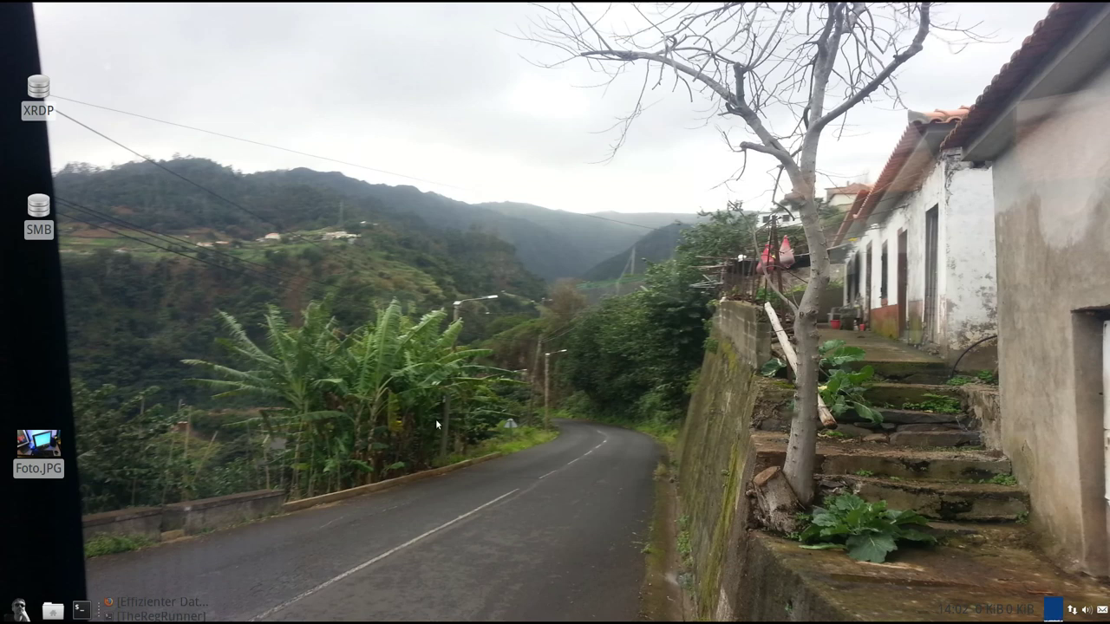
left_click(41, 210)
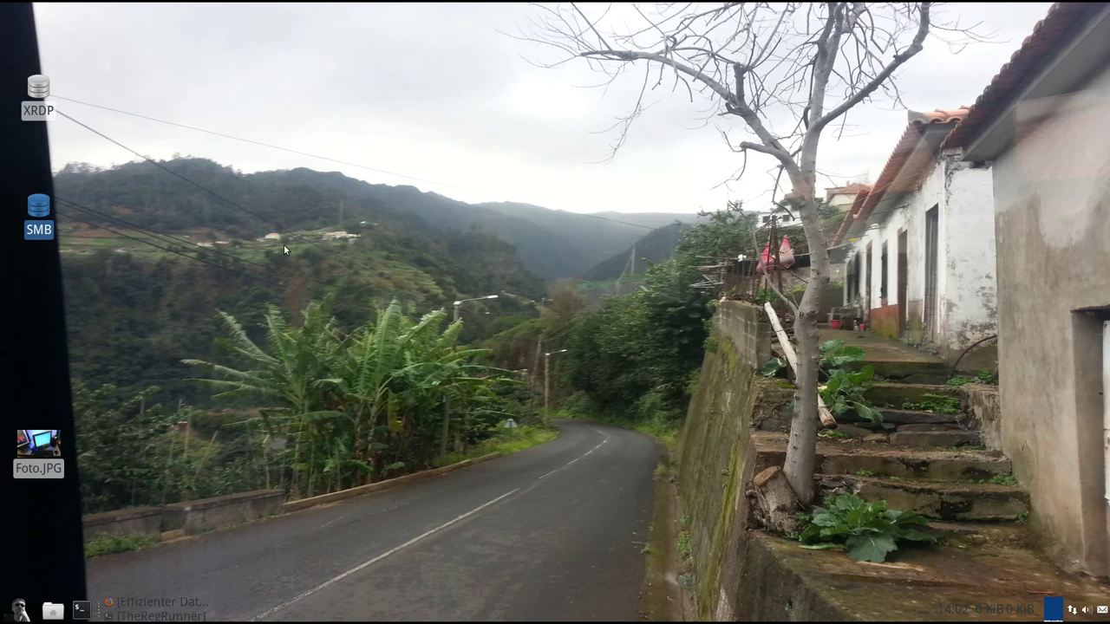
left_click(149, 180)
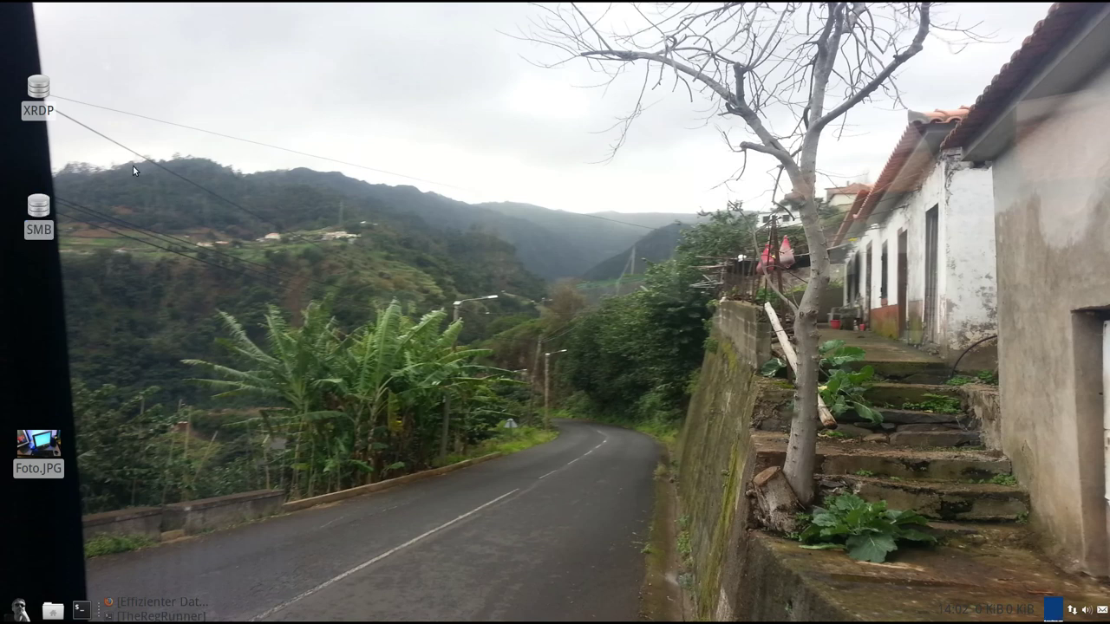
left_click(44, 94)
left_click(51, 149)
Step: Switch to Firefox and show the PC-WELT article "Effizienter Datentausch im eigenen Zuhause"
left_click(156, 601)
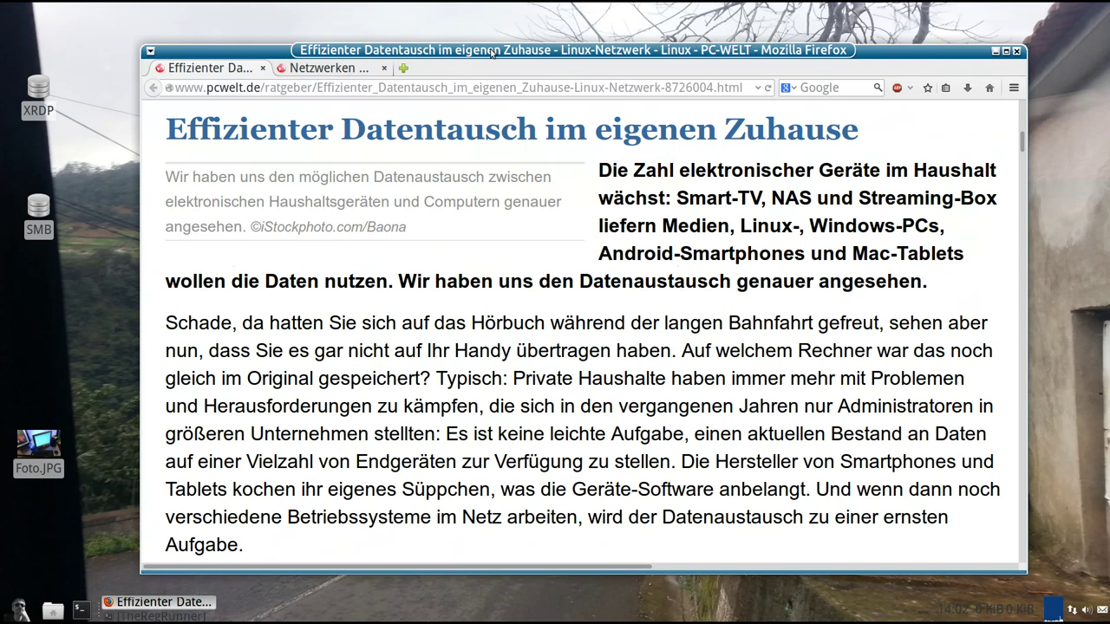
left_click_drag(490, 50, 490, 44)
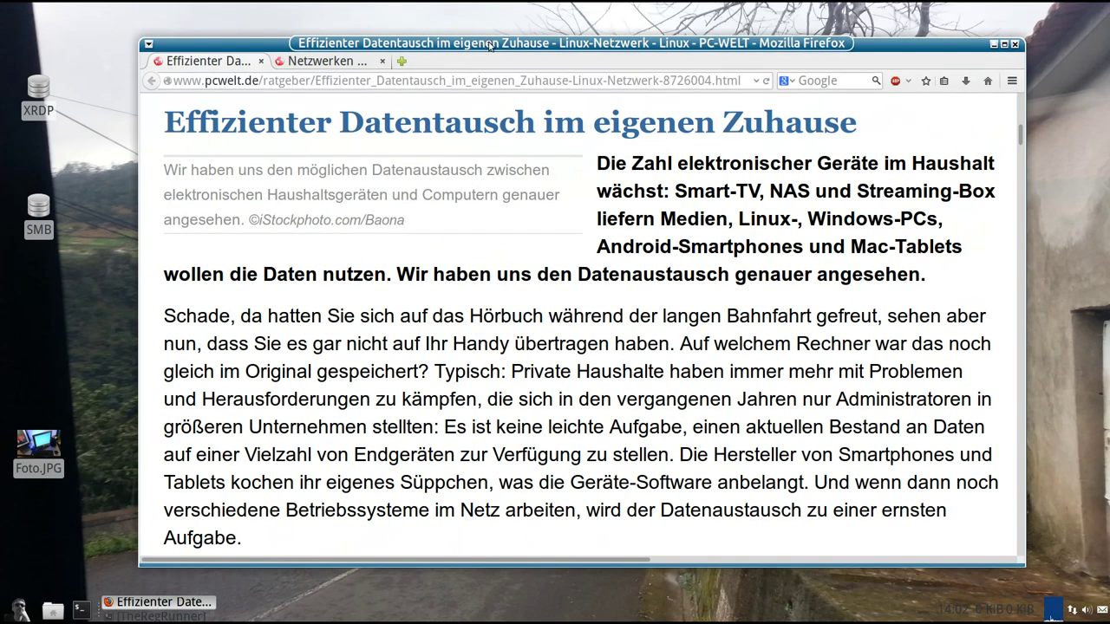
left_click_drag(490, 46, 477, 45)
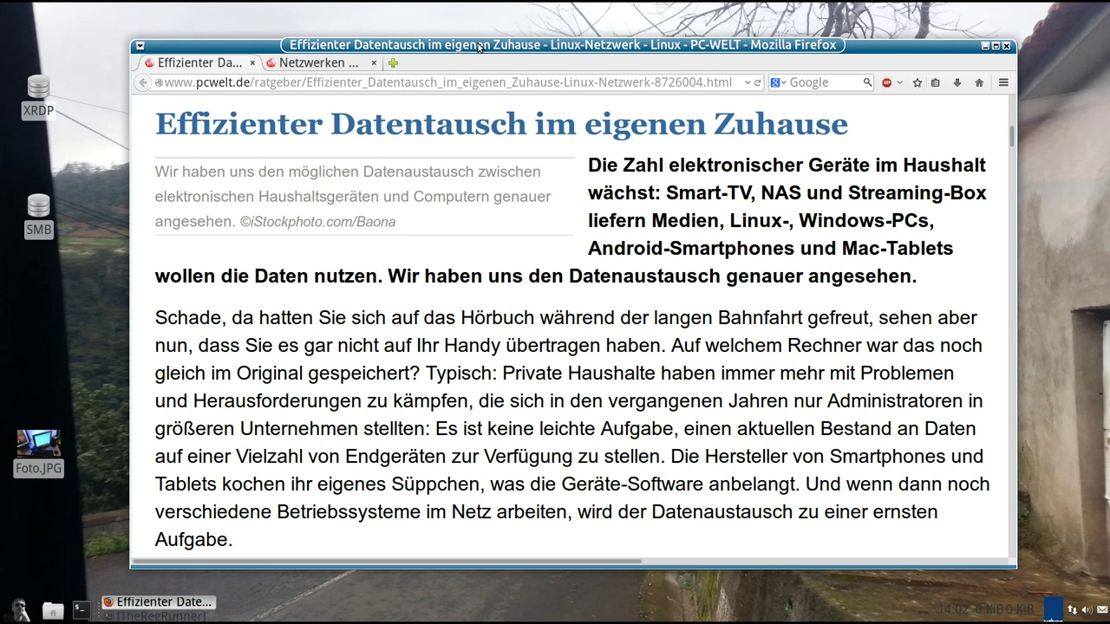
left_click_drag(479, 47, 475, 43)
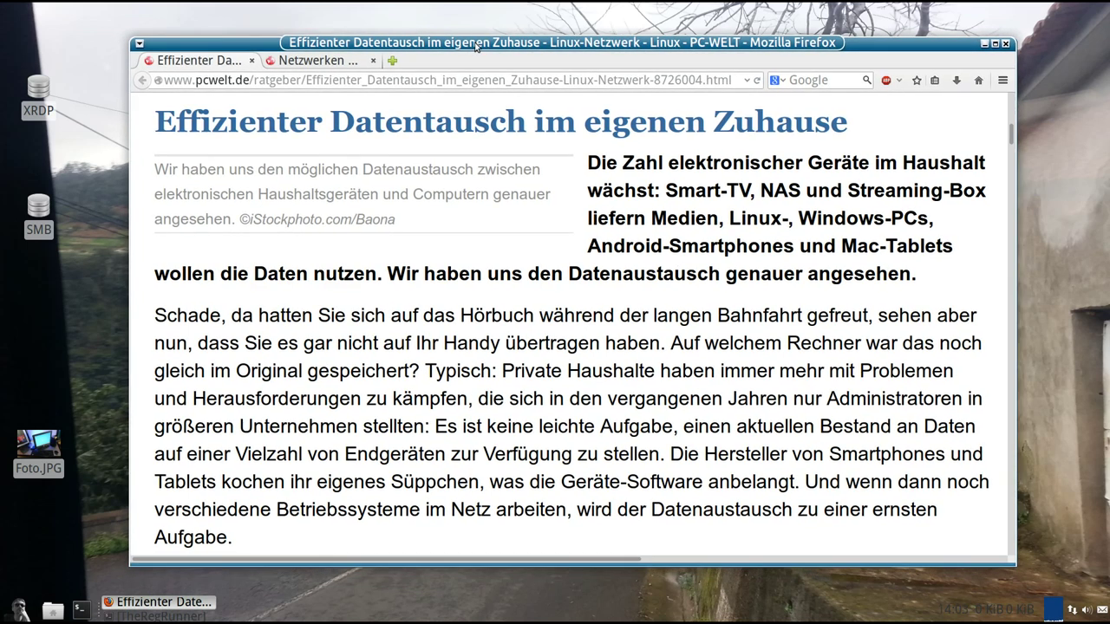
Step: Show the already open article "Netzwerken mit Samba - so geht's", and minimize the browser
left_click(318, 61)
left_click_drag(390, 44, 392, 43)
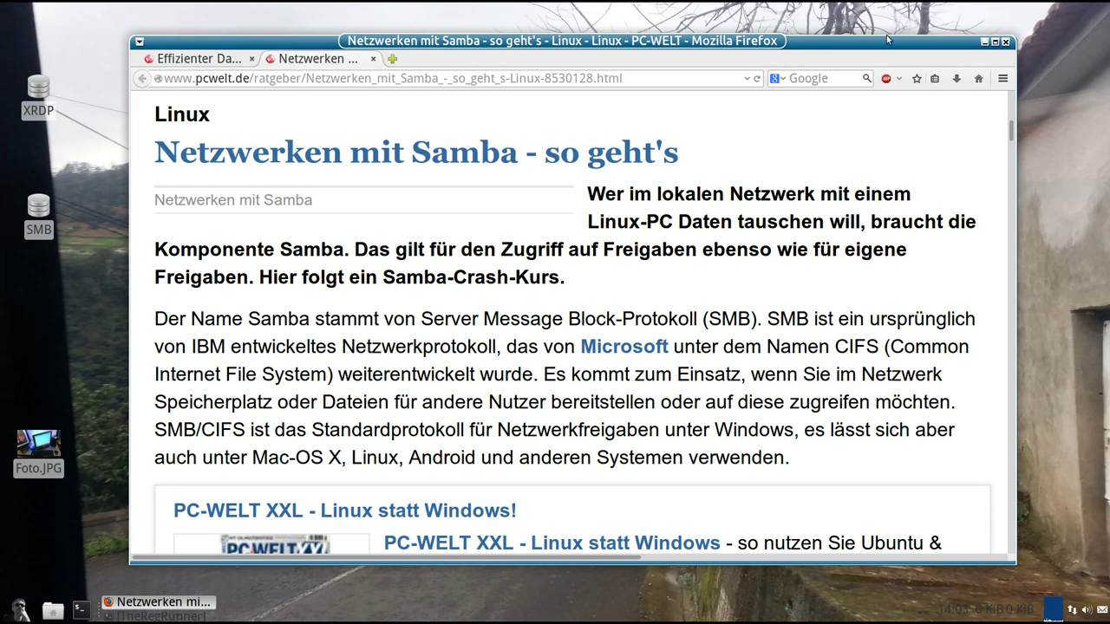
left_click(985, 42)
Step: View Foto.JPG from the desktop in the image viewer and close it
double_click(46, 448)
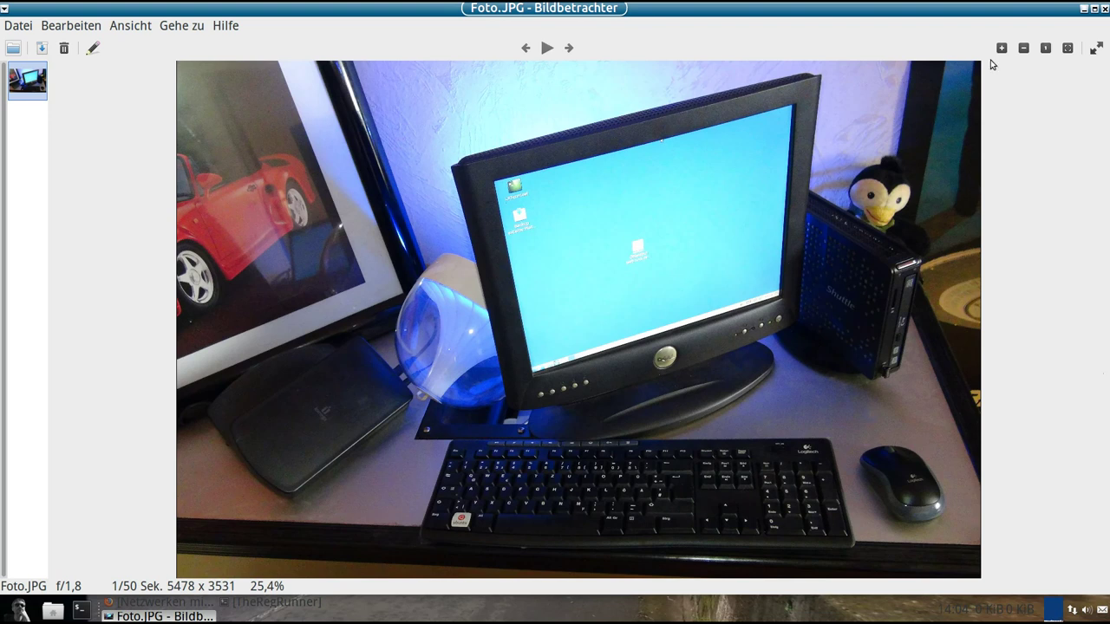
left_click(1104, 9)
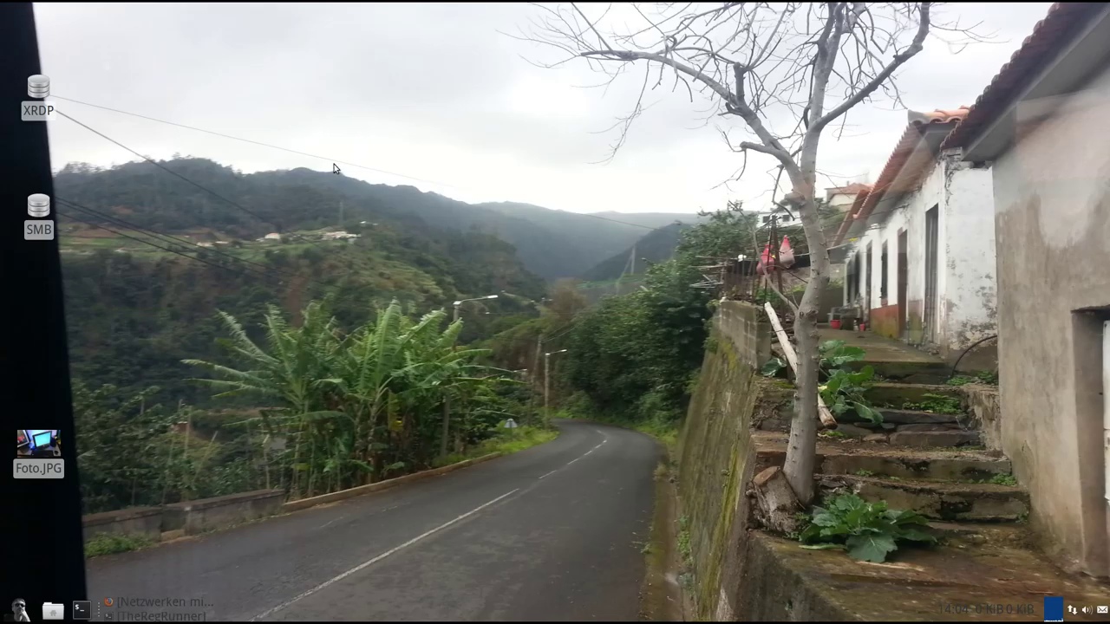
Step: Open the SMB share from the desktop, look into its Videos folder, and close the file manager
double_click(35, 209)
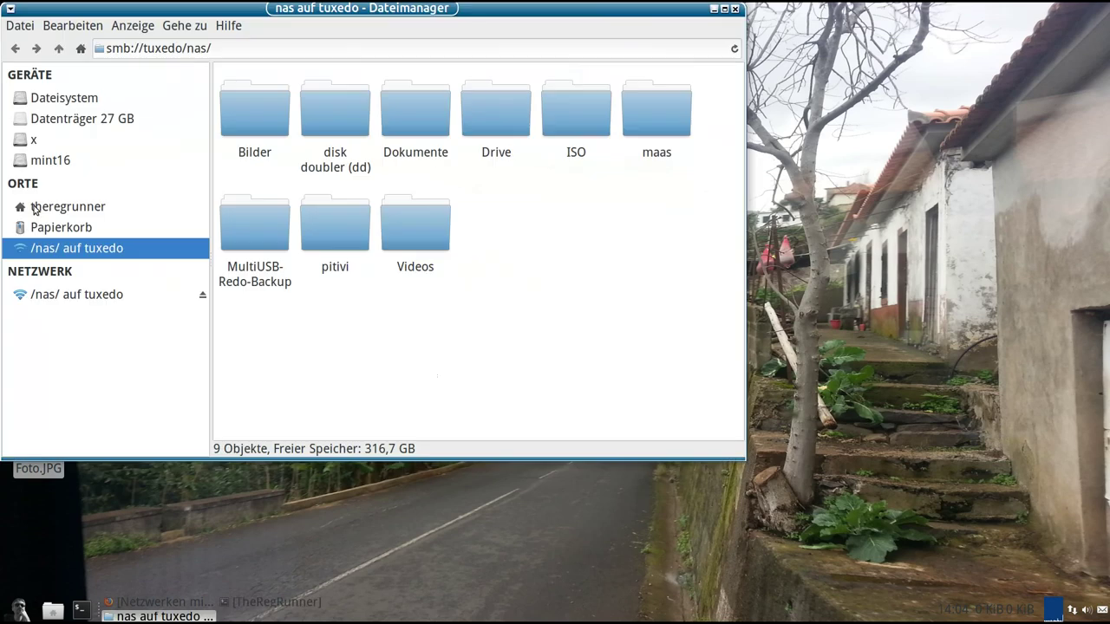
left_click_drag(279, 9, 474, 41)
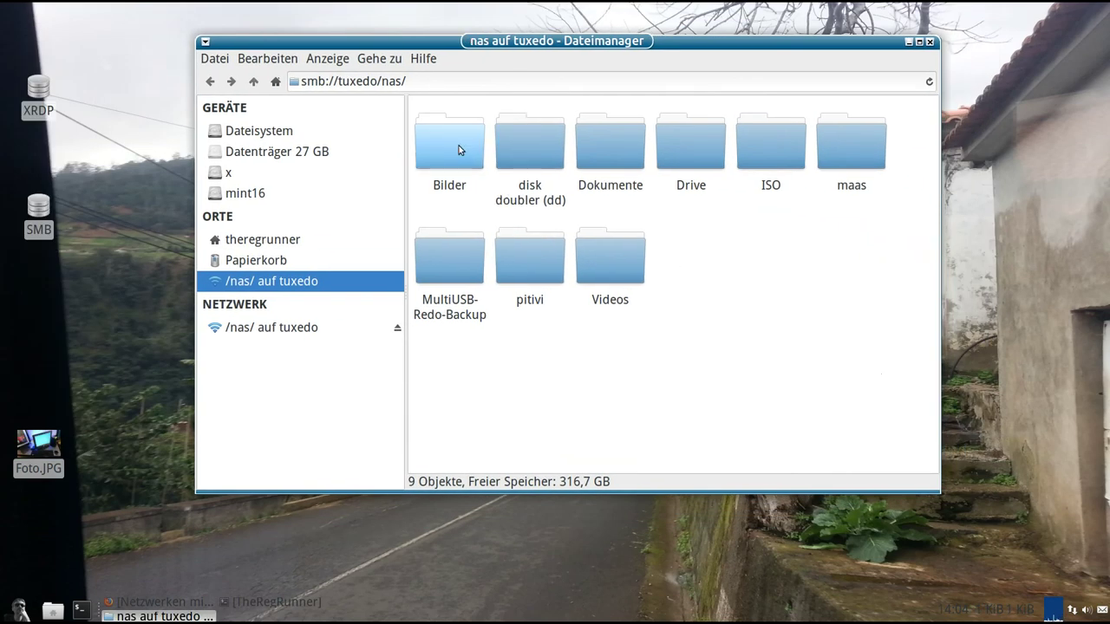
double_click(603, 263)
left_click_drag(593, 41, 591, 66)
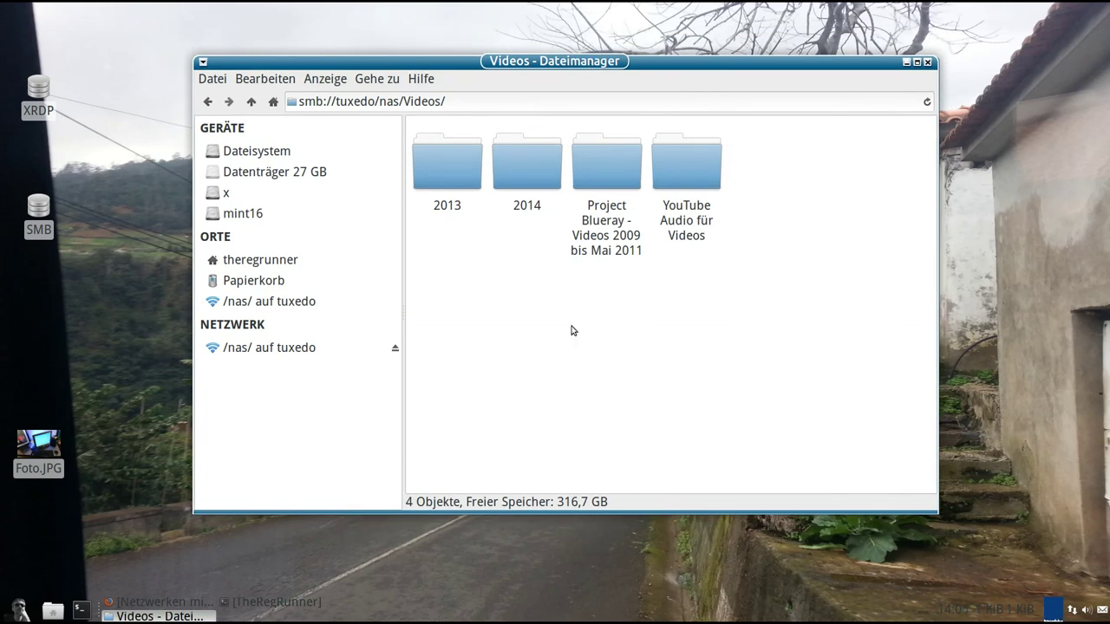
left_click_drag(560, 62, 563, 72)
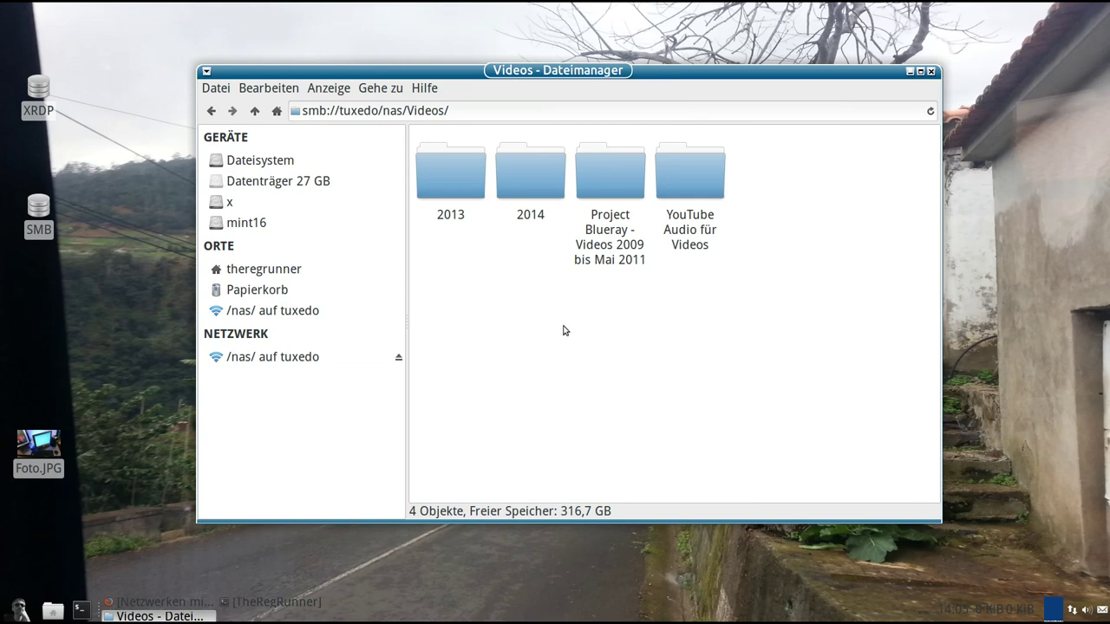
left_click_drag(559, 70, 563, 85)
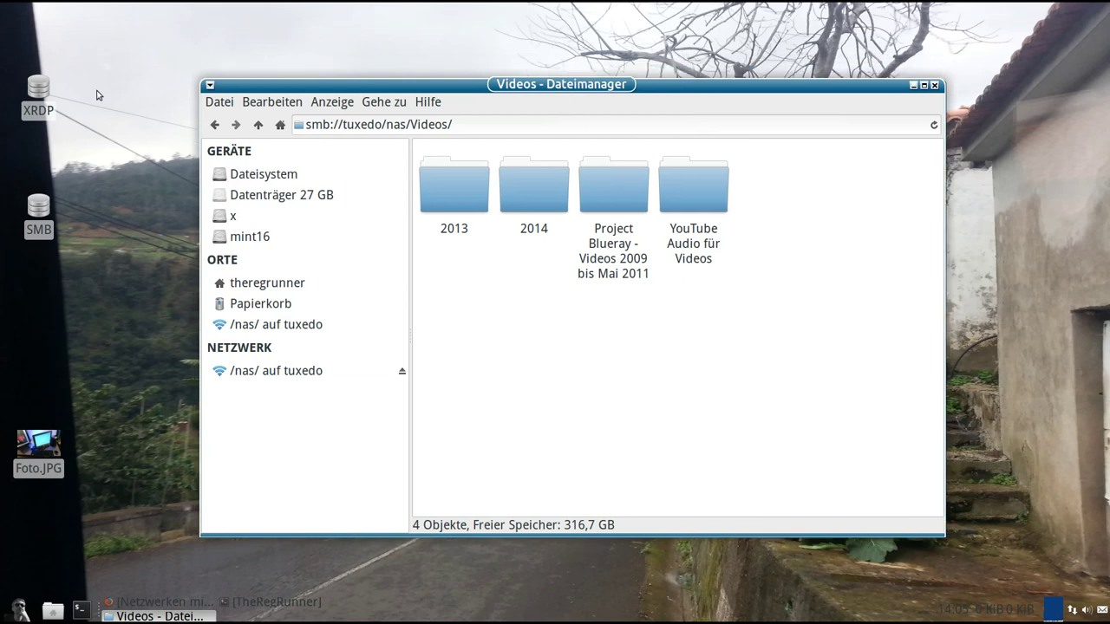
left_click_drag(447, 86, 451, 86)
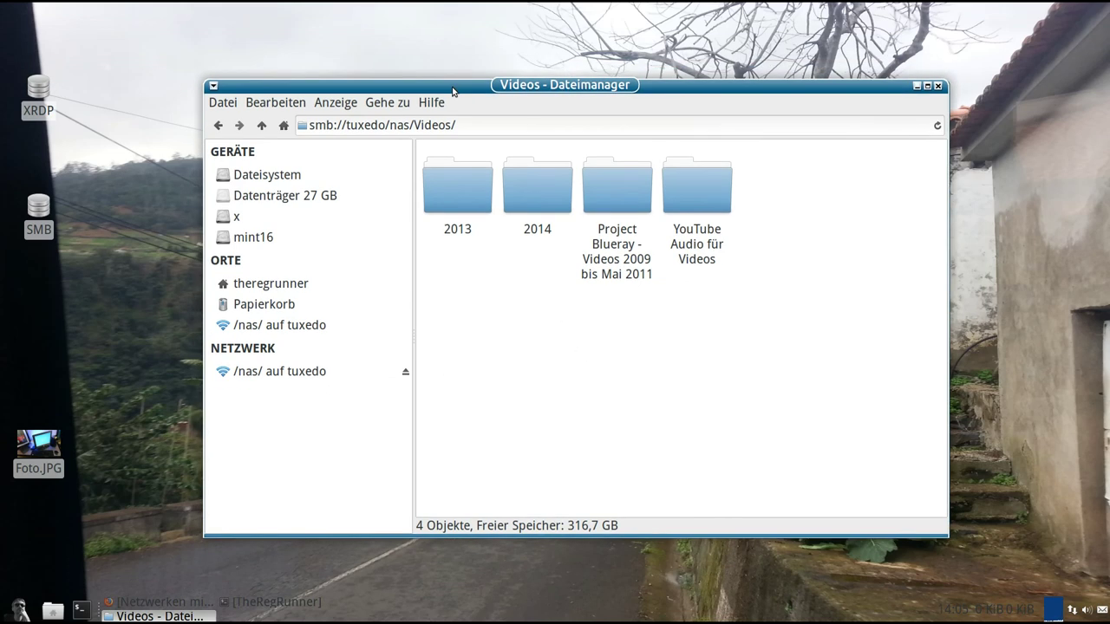
left_click(937, 88)
Step: Launch the XRDP remote desktop connection, log in with the account password, and dismiss the startup error
double_click(39, 91)
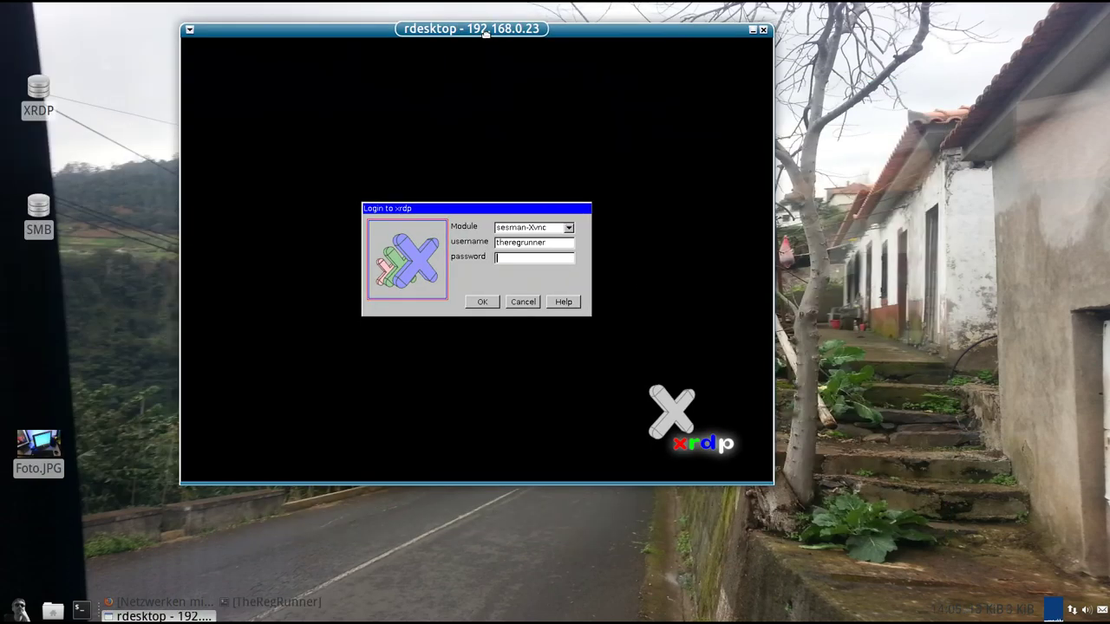
type("****")
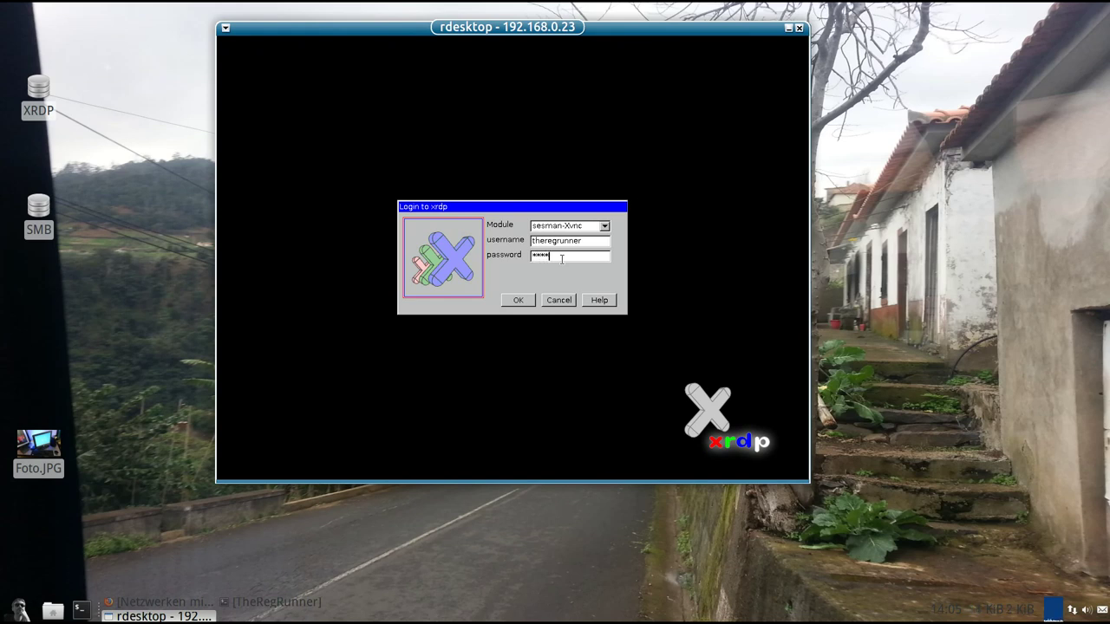
key("Return")
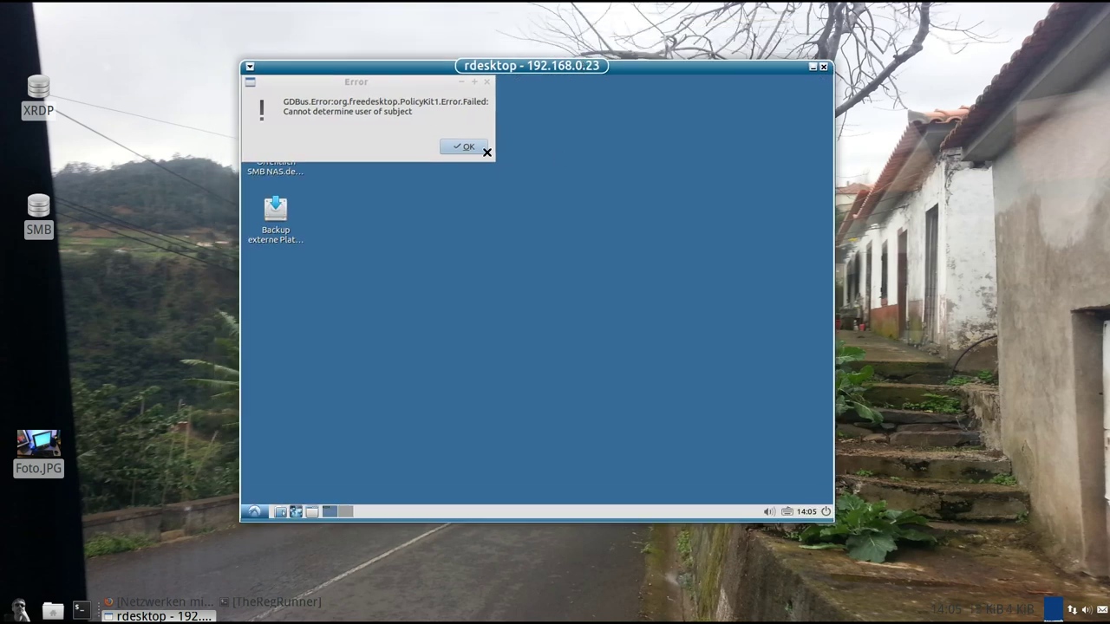
left_click(473, 149)
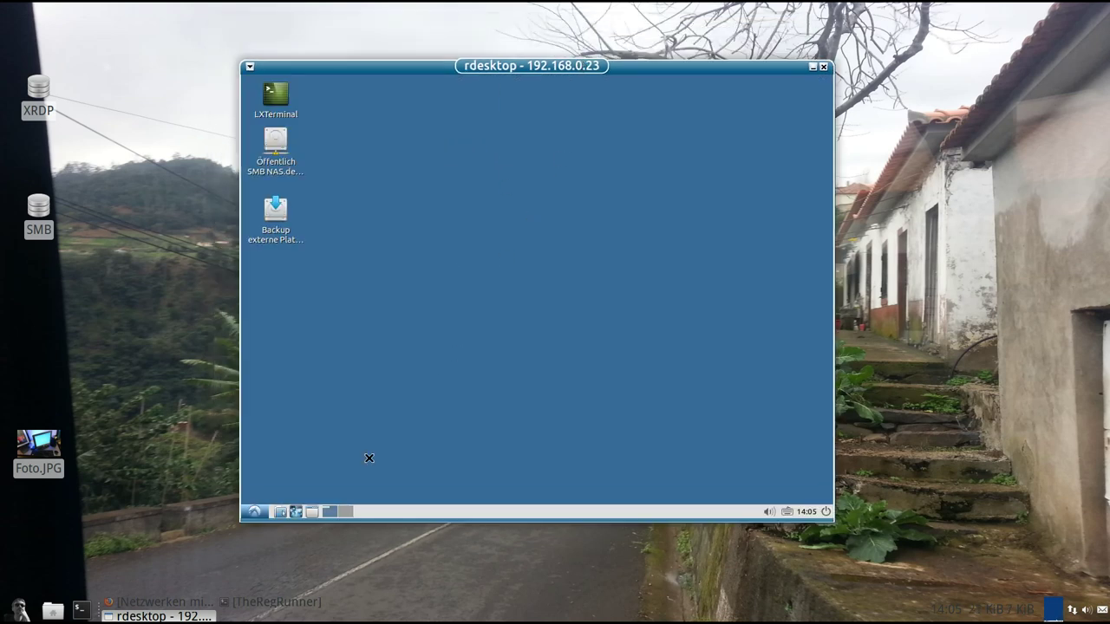
Step: Reveal the hidden files in the remote home folder, examine the session command in .xsession, and close the file
left_click(280, 511)
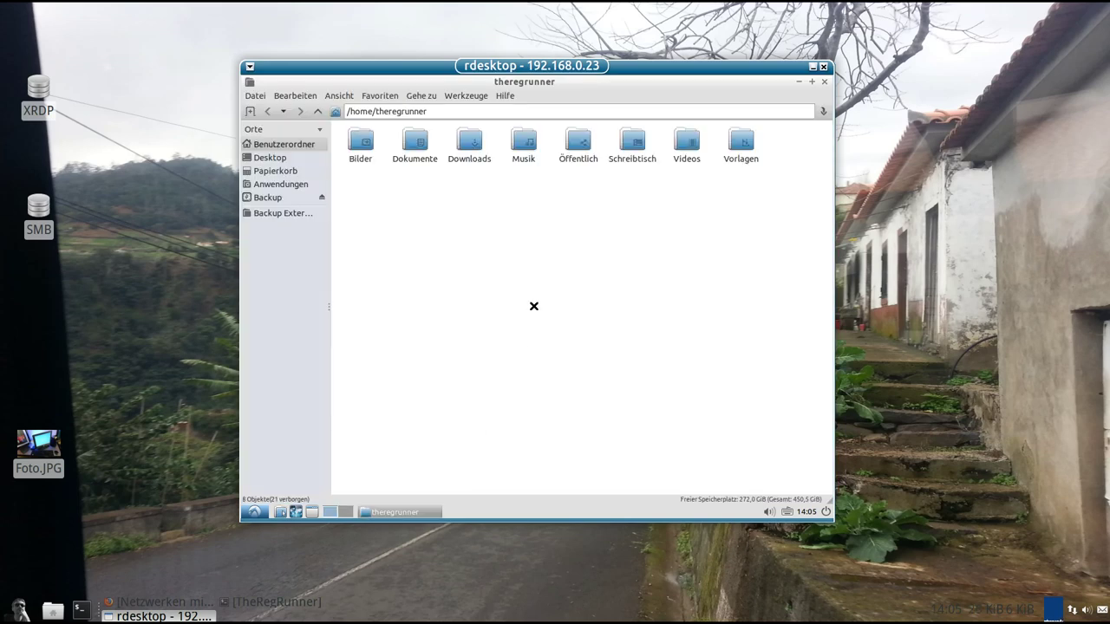
key("ctrl+h")
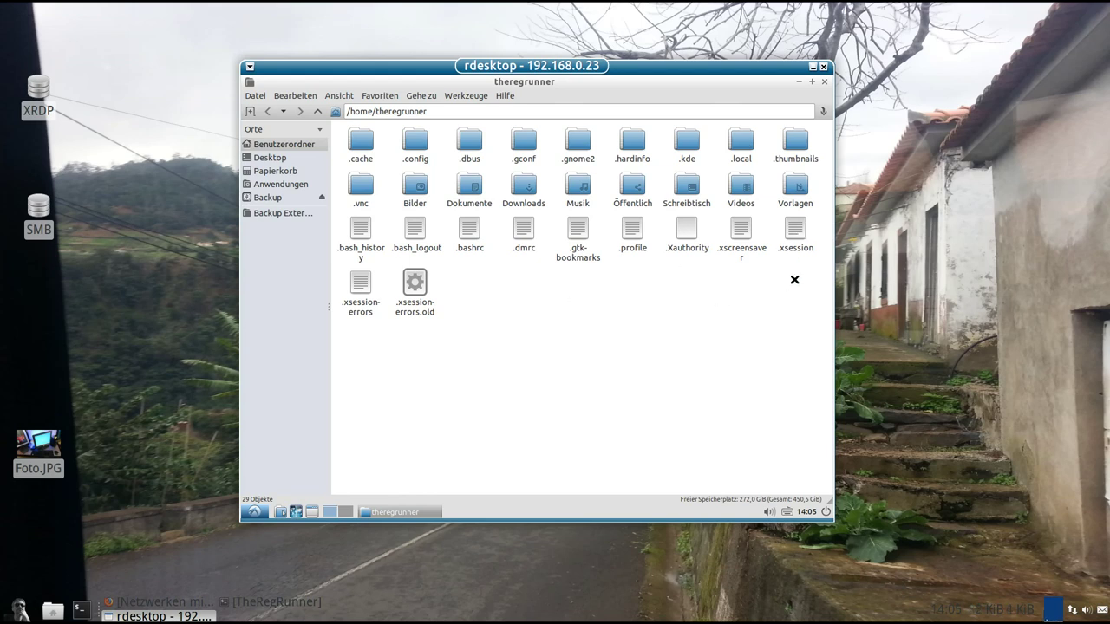
double_click(795, 230)
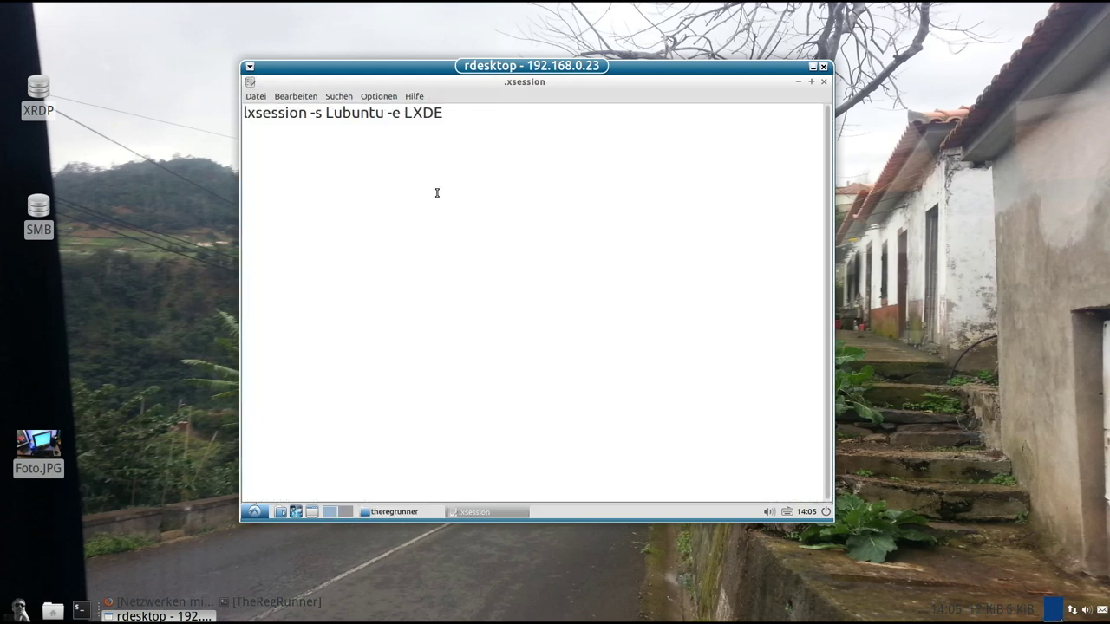
left_click_drag(448, 112, 241, 105)
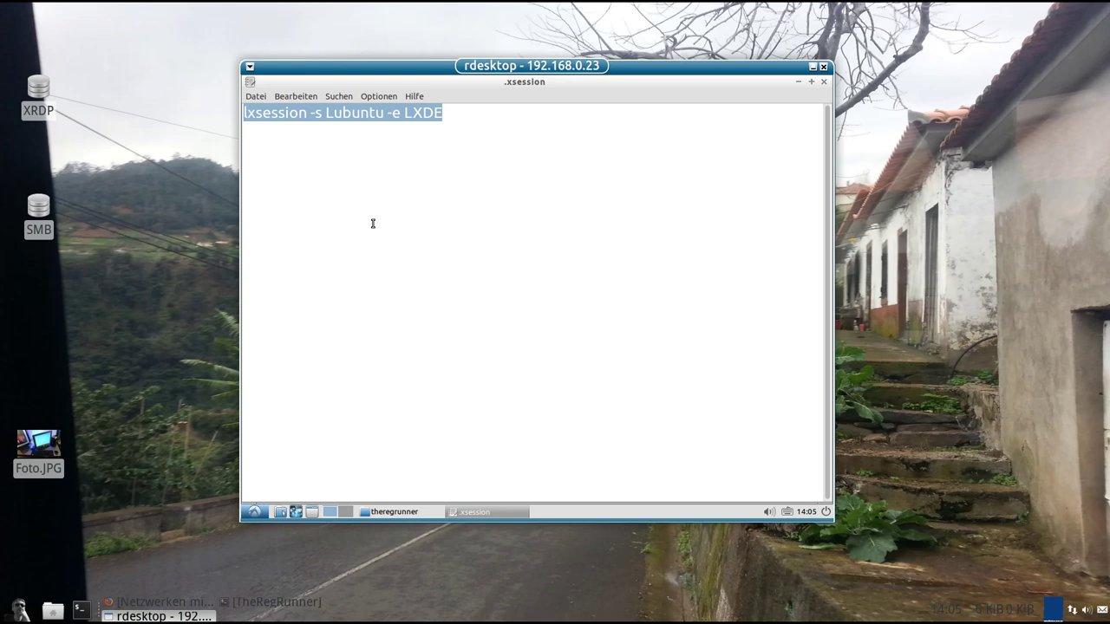
left_click(474, 116)
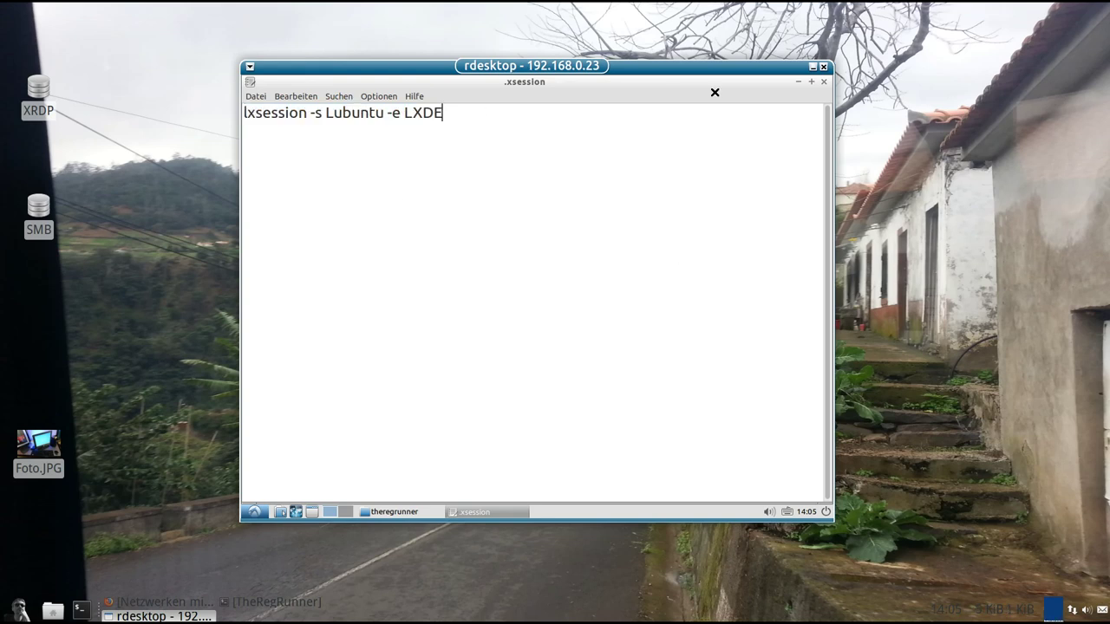
left_click(822, 80)
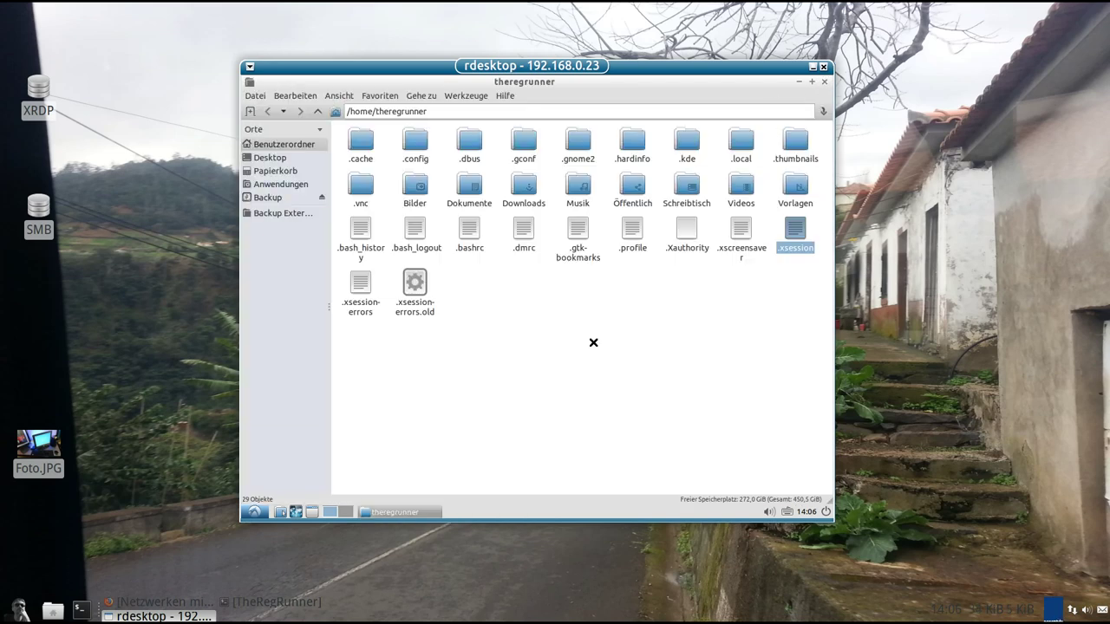
Step: Hide the hidden files in the remote home folder and restore its window to a smaller size
left_click(594, 341)
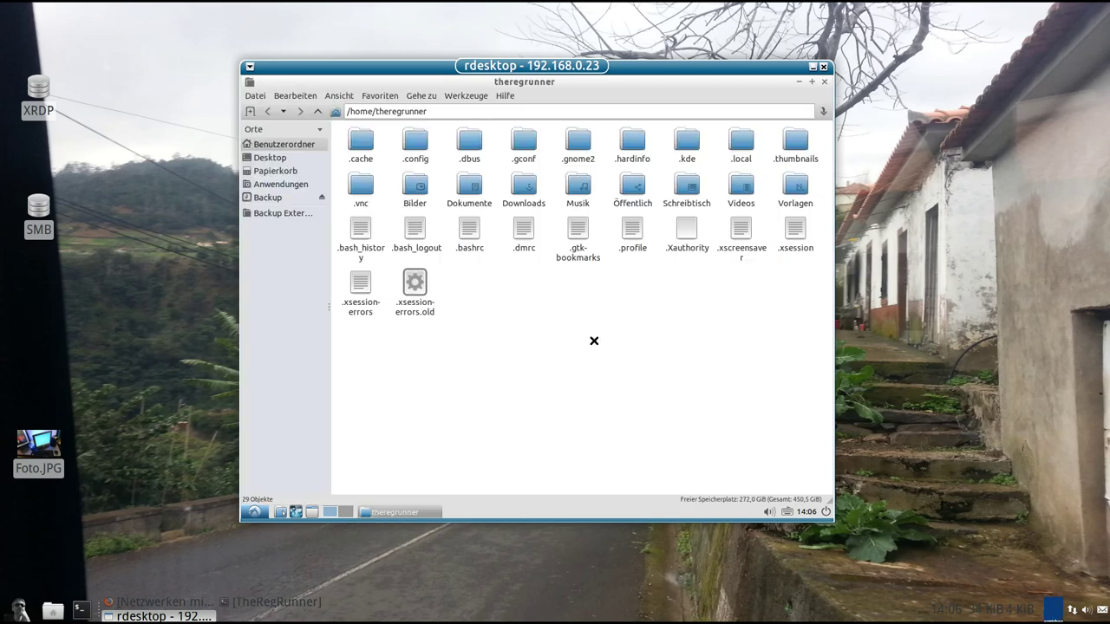
key("ctrl+h")
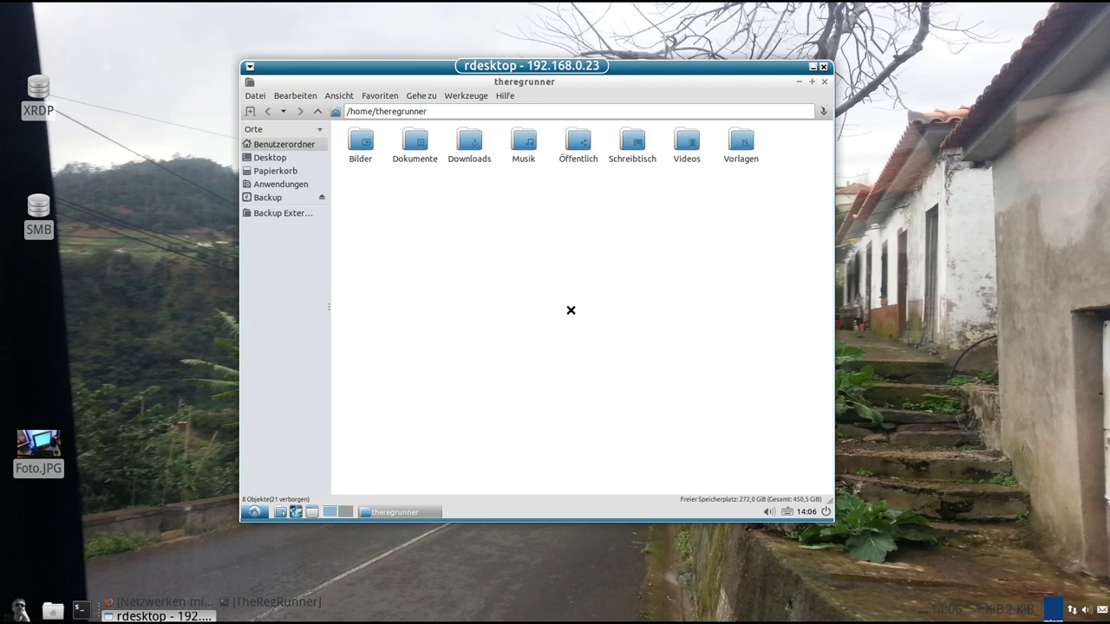
left_click_drag(738, 69, 707, 65)
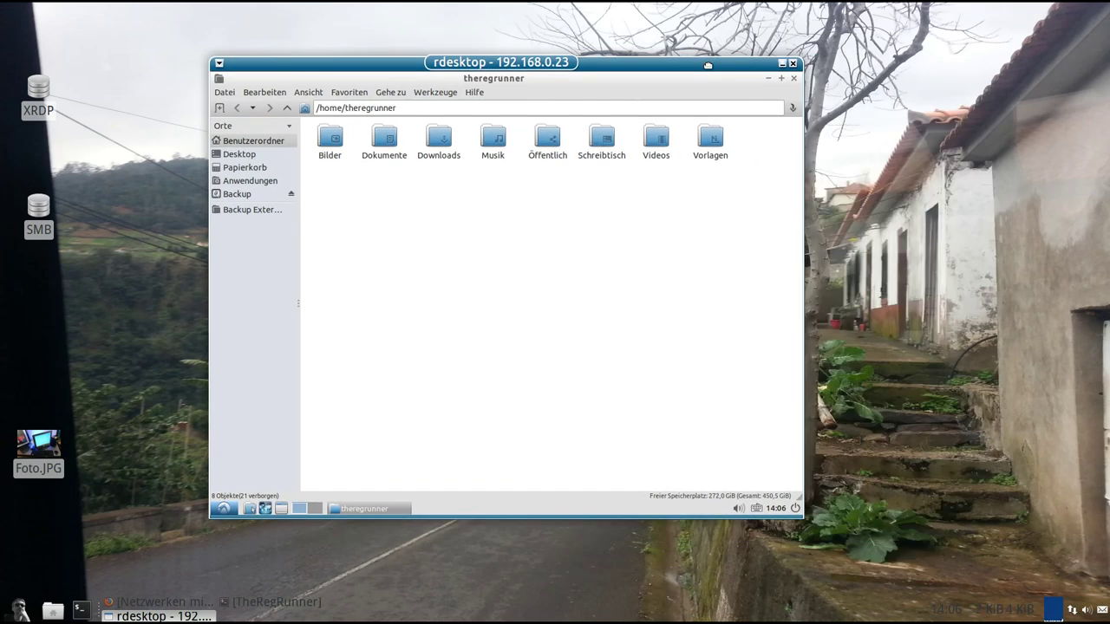
left_click(779, 78)
left_click_drag(528, 127, 590, 118)
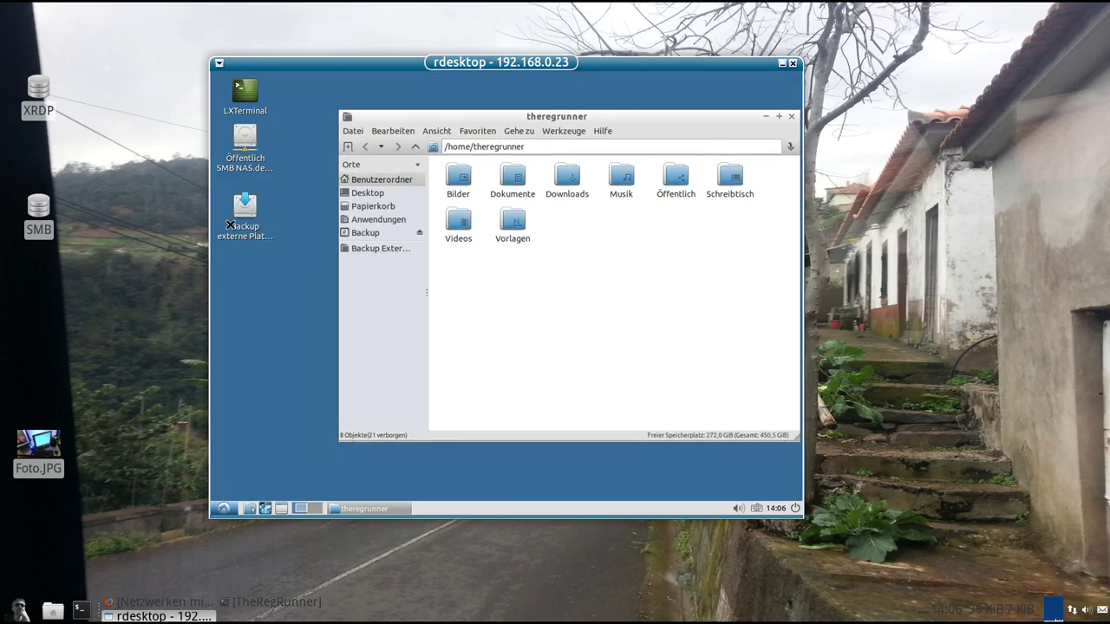
Step: Open the external drive backup shortcut on the remote desktop, view its folders in a reduced window, and close it
left_click(252, 211)
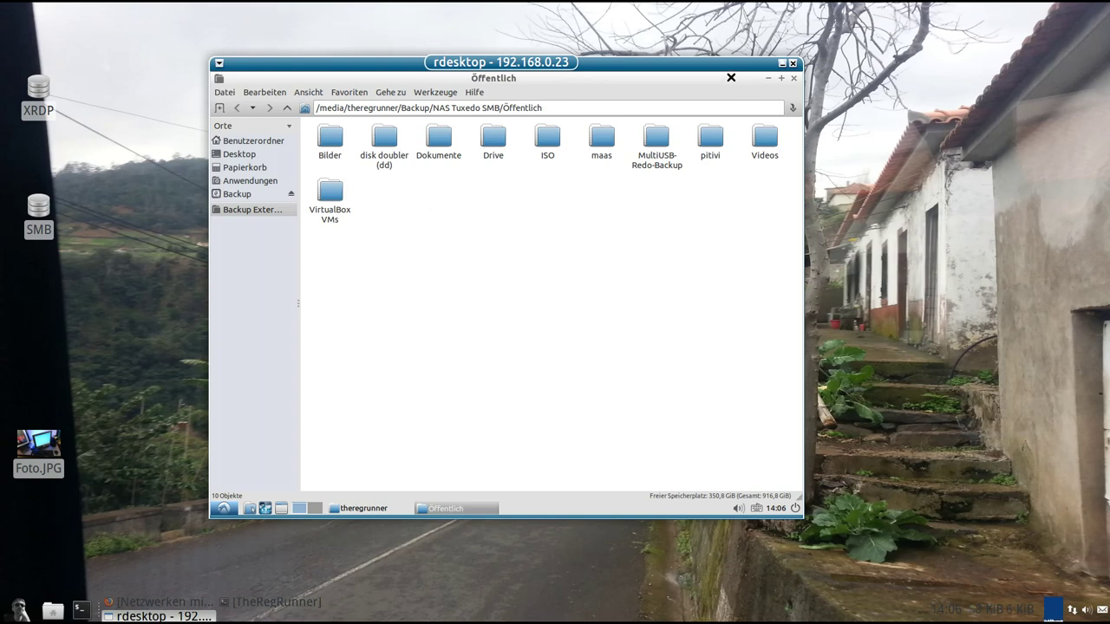
double_click(730, 78)
left_click_drag(613, 176, 632, 155)
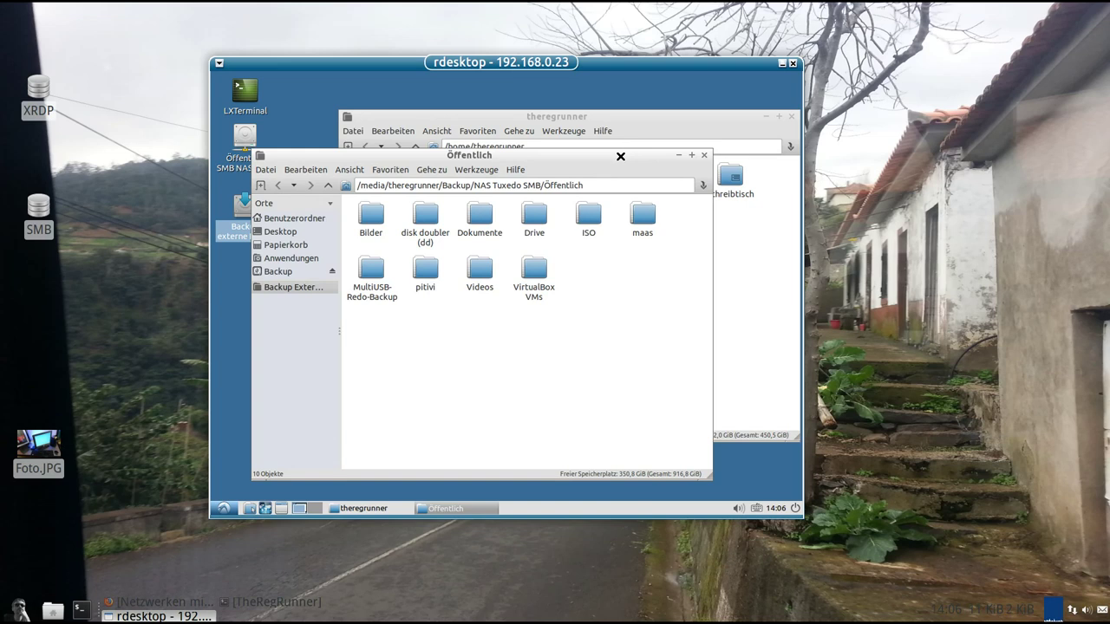
left_click_drag(619, 156, 626, 155)
left_click(710, 154)
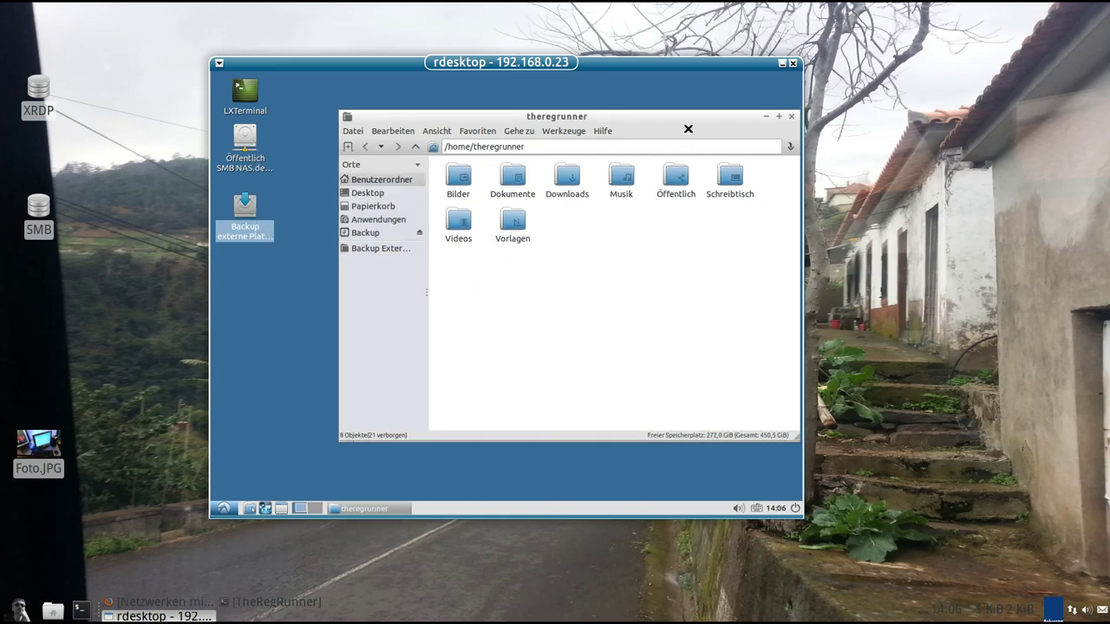
Step: Open the "Öffentlich SMB NAS" shortcut on the remote desktop and place its window over the home folder window
left_click_drag(685, 115, 642, 118)
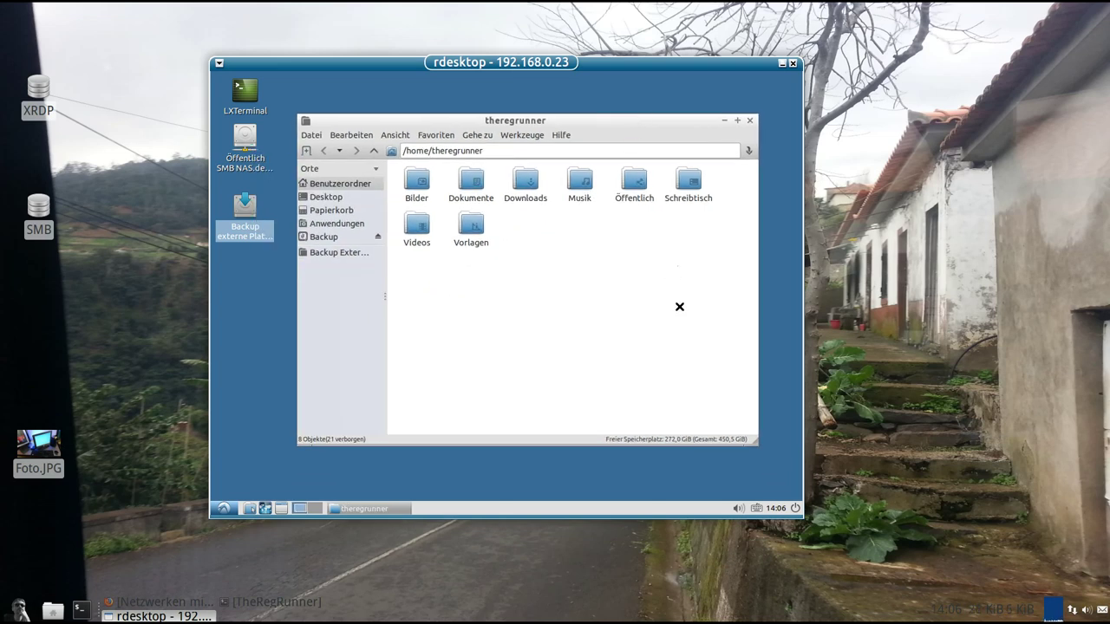
double_click(246, 141)
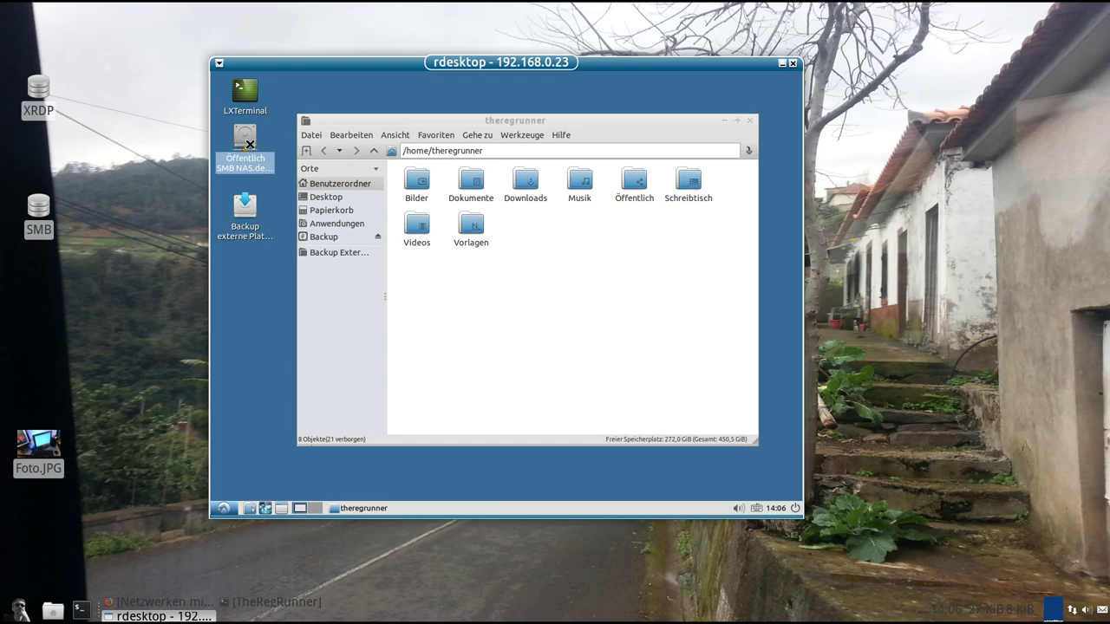
left_click_drag(615, 173, 700, 115)
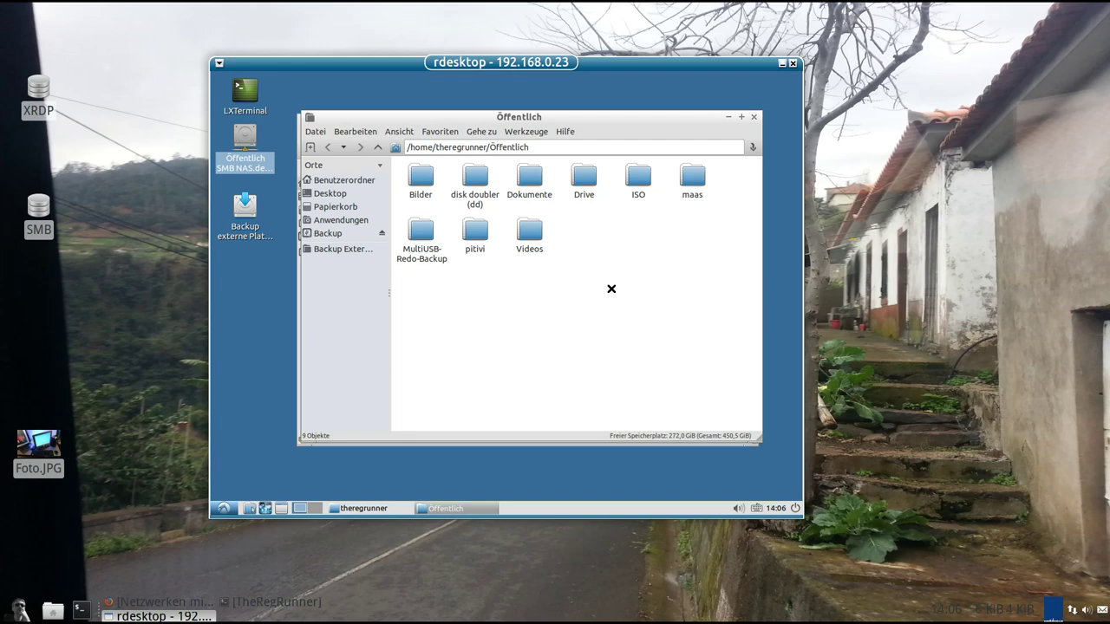
Step: Open the Samba share from the local SMB shortcut, check its address smb://tuxedo/nas/ and folders against the remote Öffentlich folder, and close it
left_click_drag(635, 117, 624, 110)
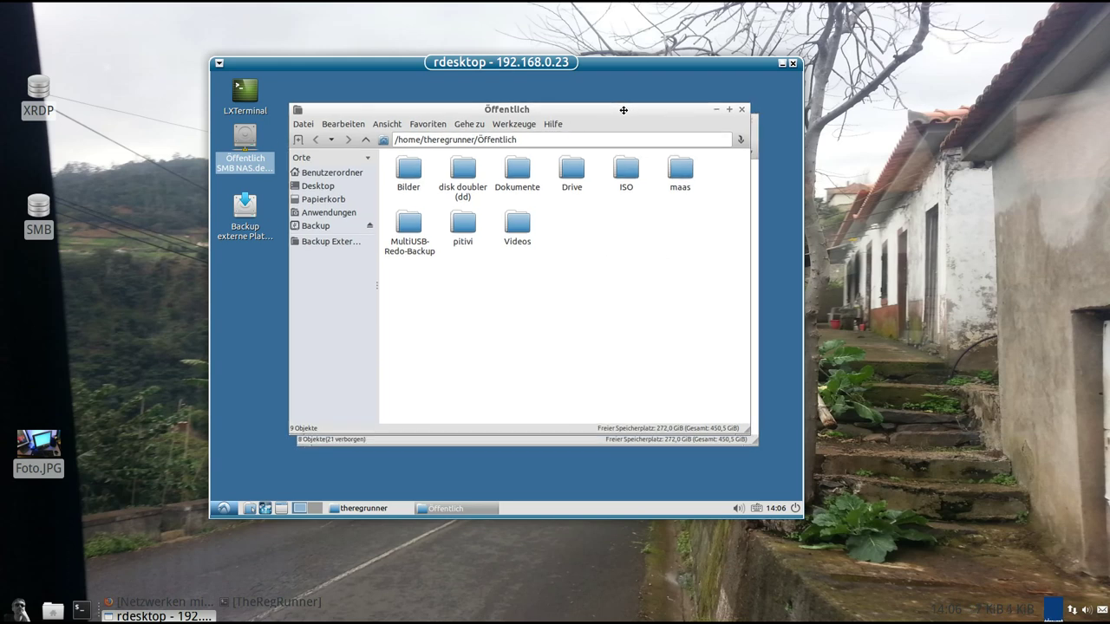
double_click(38, 212)
left_click_drag(774, 144, 703, 323)
left_click(511, 359)
mouse_move(512, 360)
left_mouse_down()
mouse_move(476, 360)
mouse_move(506, 361)
left_mouse_up()
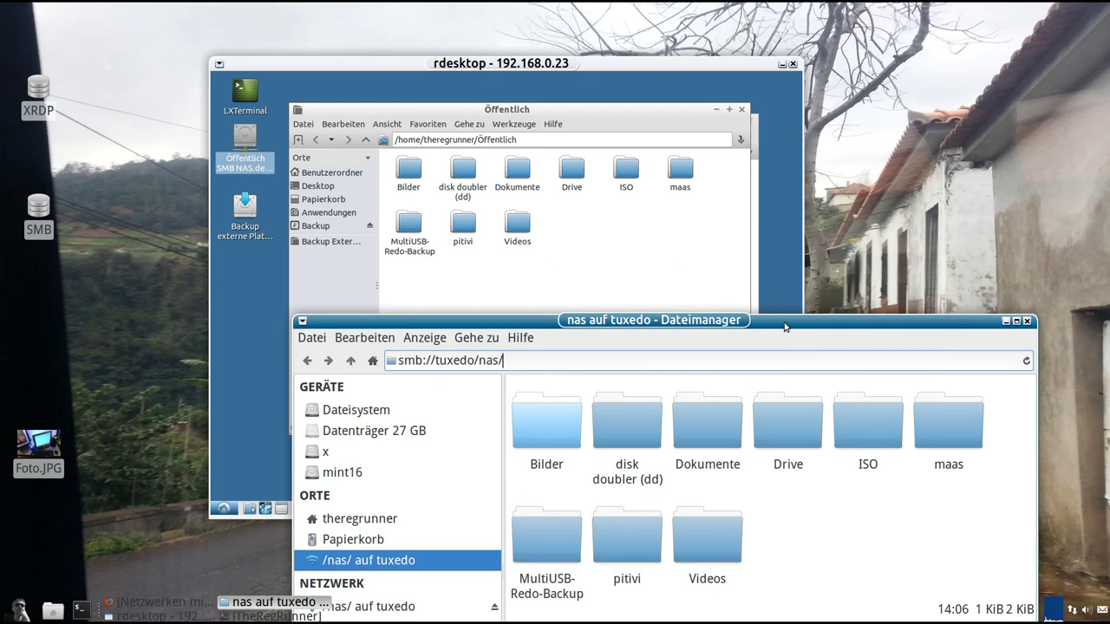
left_click_drag(784, 326, 711, 219)
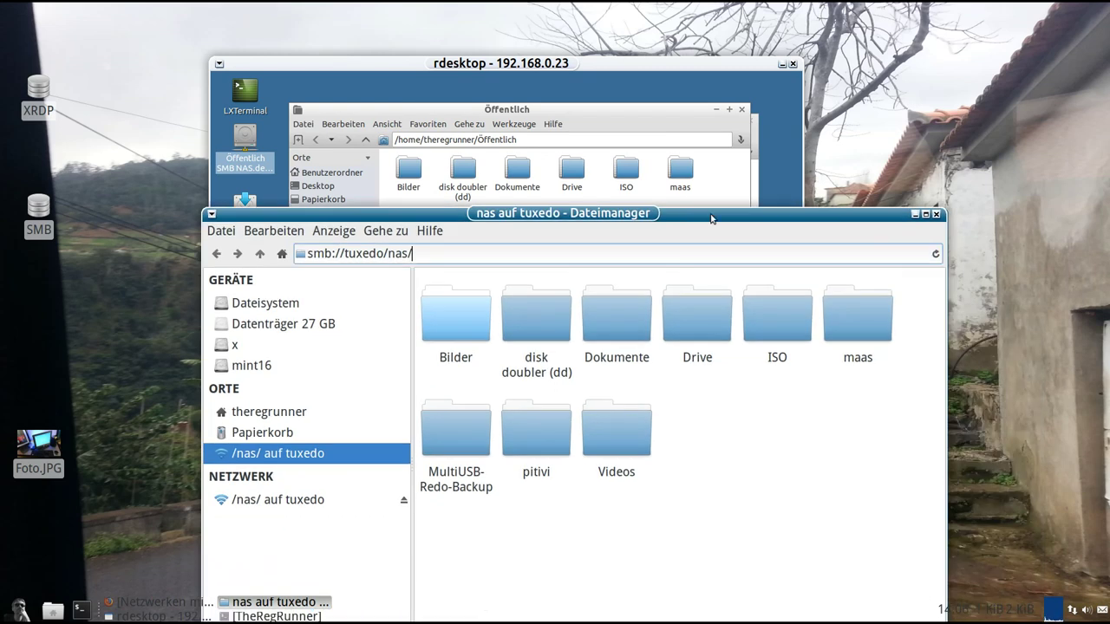
left_click(937, 214)
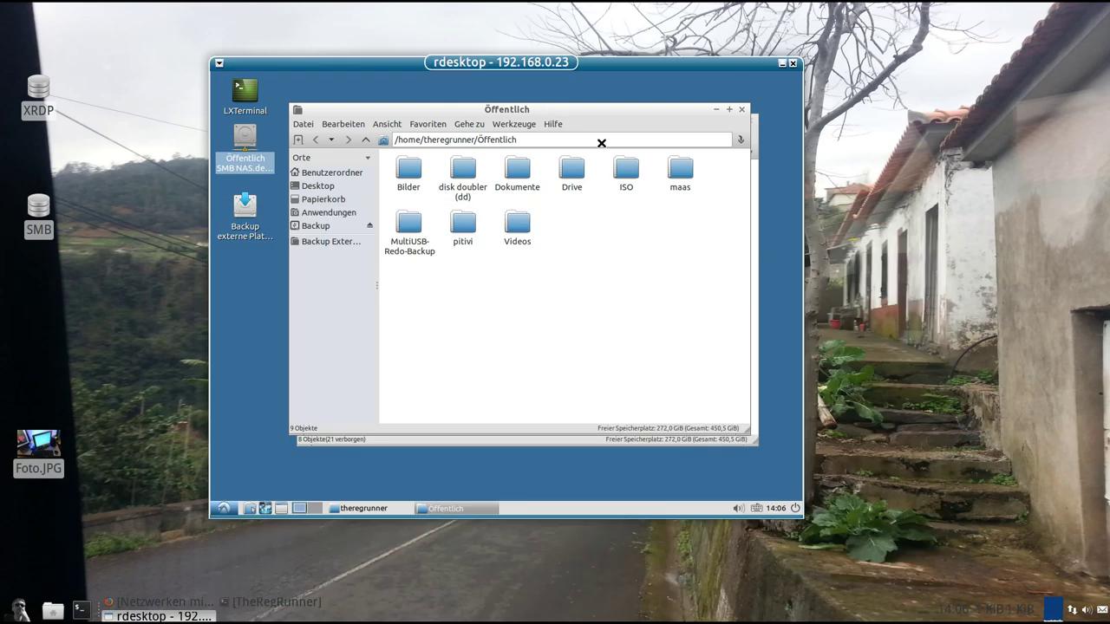
Step: Look through the disc images in the ISO folder on the remote desktop and return to the Öffentlich folder
mouse_move(564, 110)
left_mouse_down()
mouse_move(564, 128)
mouse_move(557, 107)
left_mouse_up()
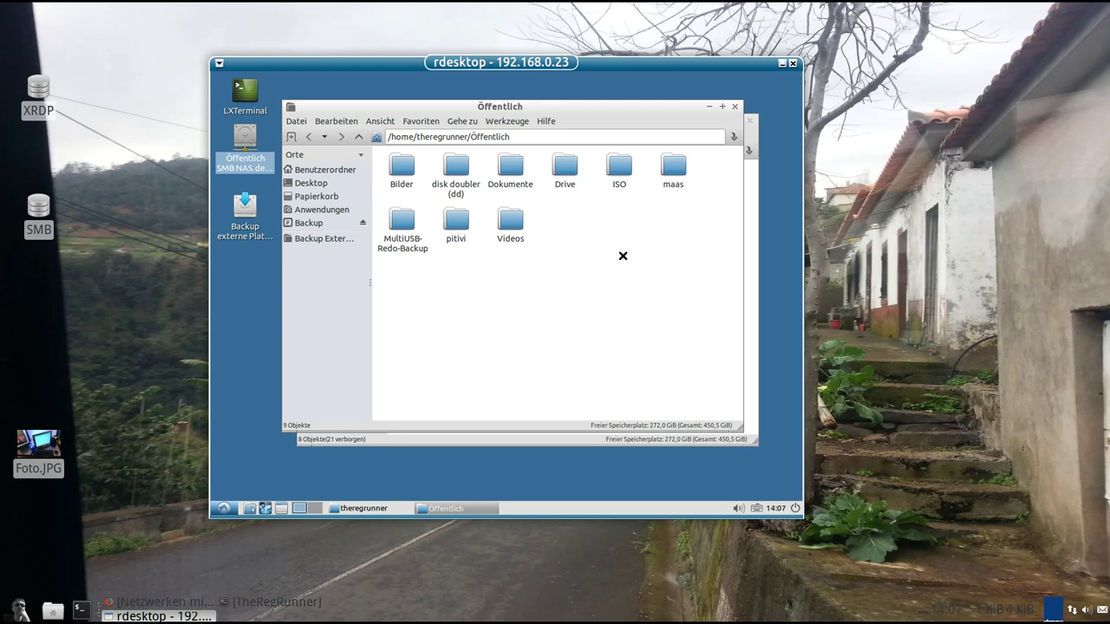
double_click(619, 169)
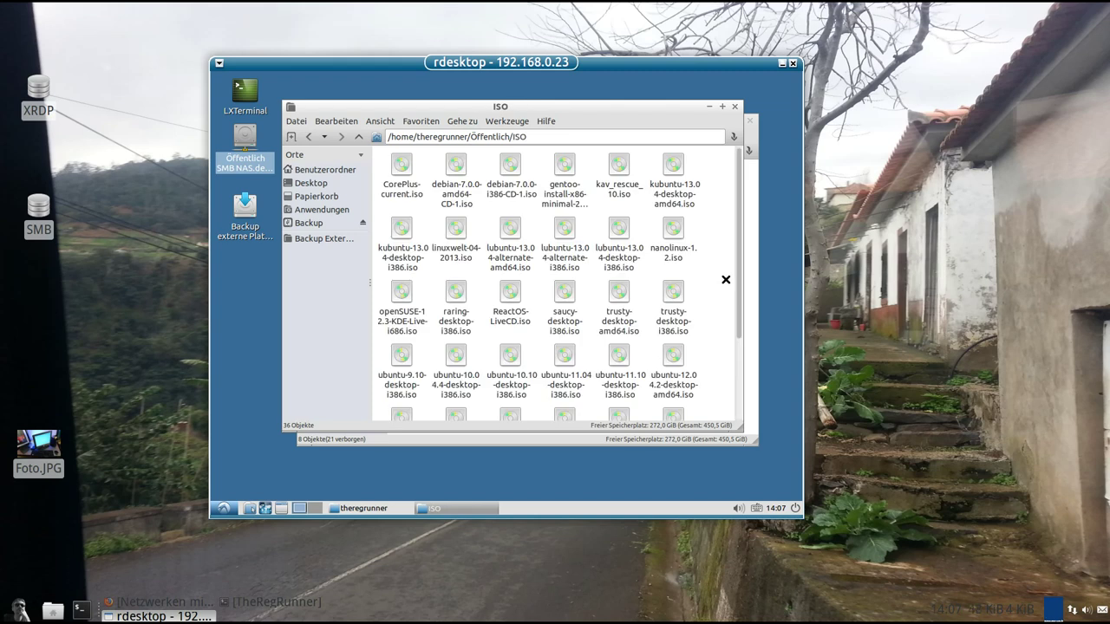
scroll(726, 280, "down", 3)
scroll(726, 280, "up", 3)
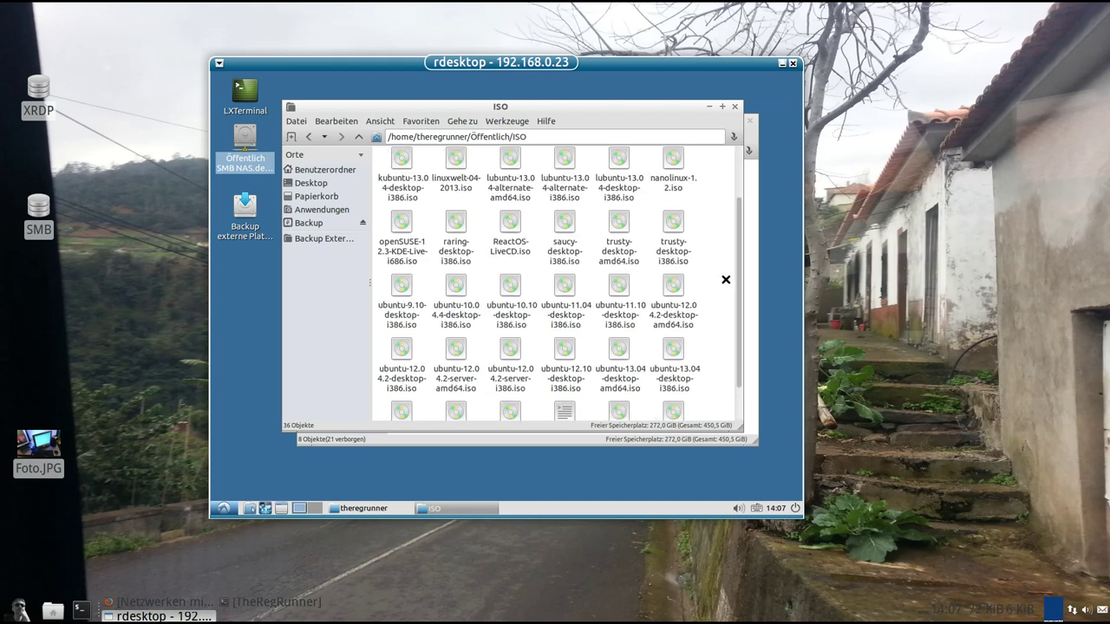
left_click(355, 137)
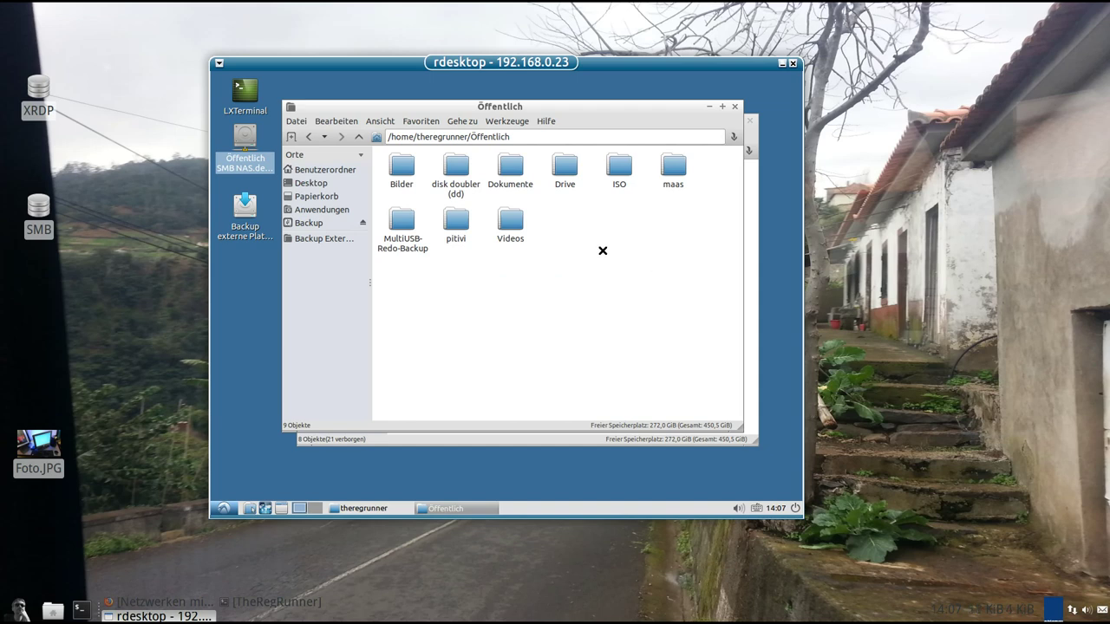
Step: Close the Öffentlich and home folder windows on the remote desktop and reposition the rdesktop window
left_click_drag(682, 105, 685, 136)
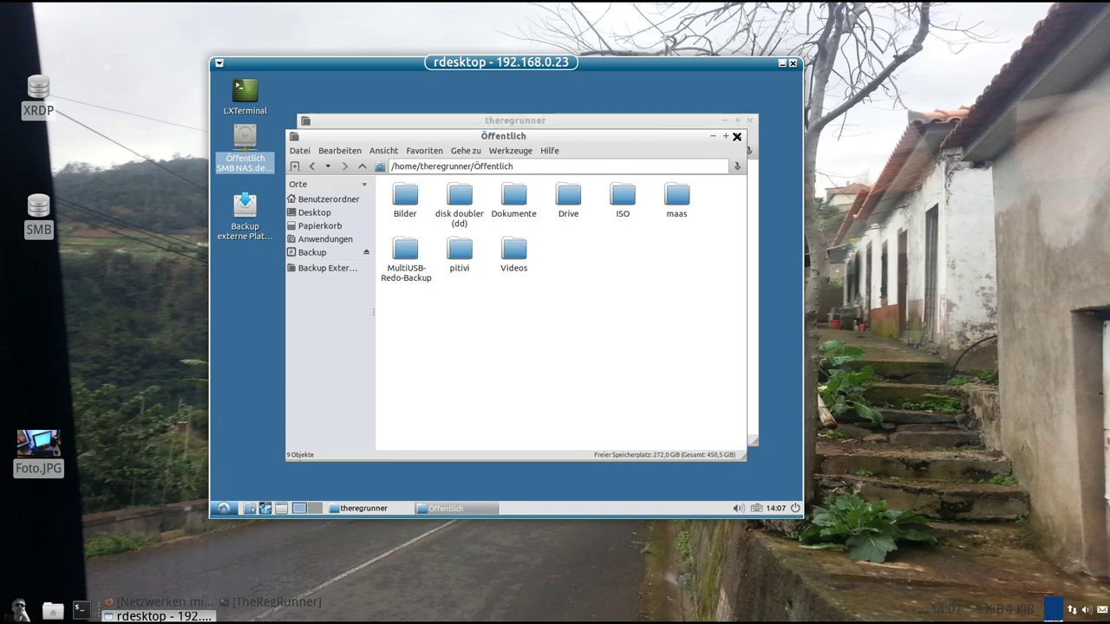
left_click(737, 136)
left_click(748, 120)
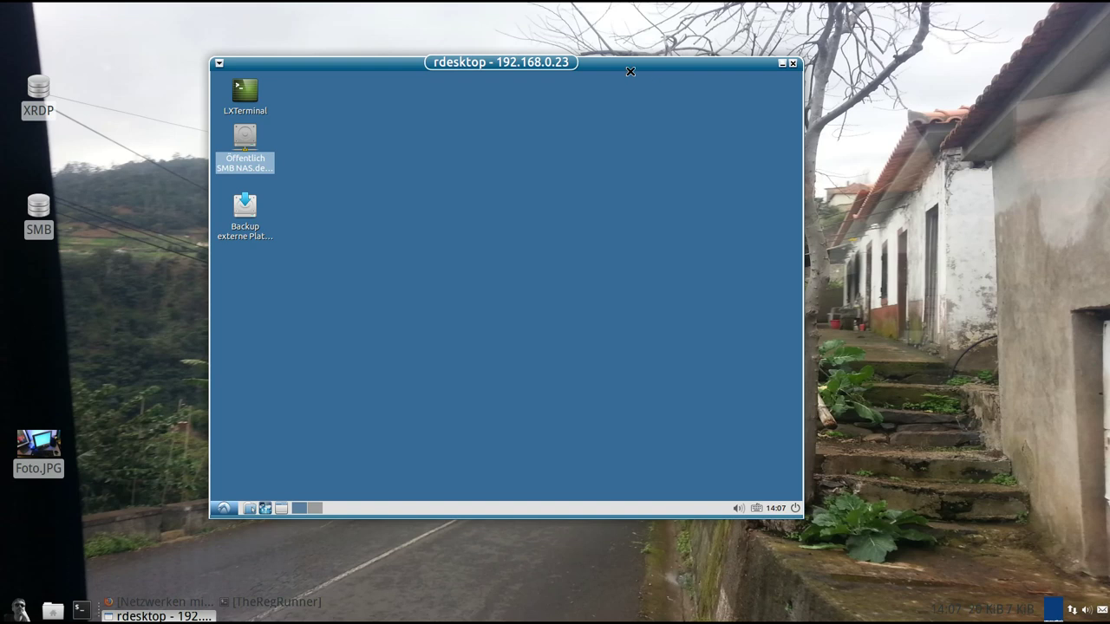
left_click_drag(629, 67, 739, 77)
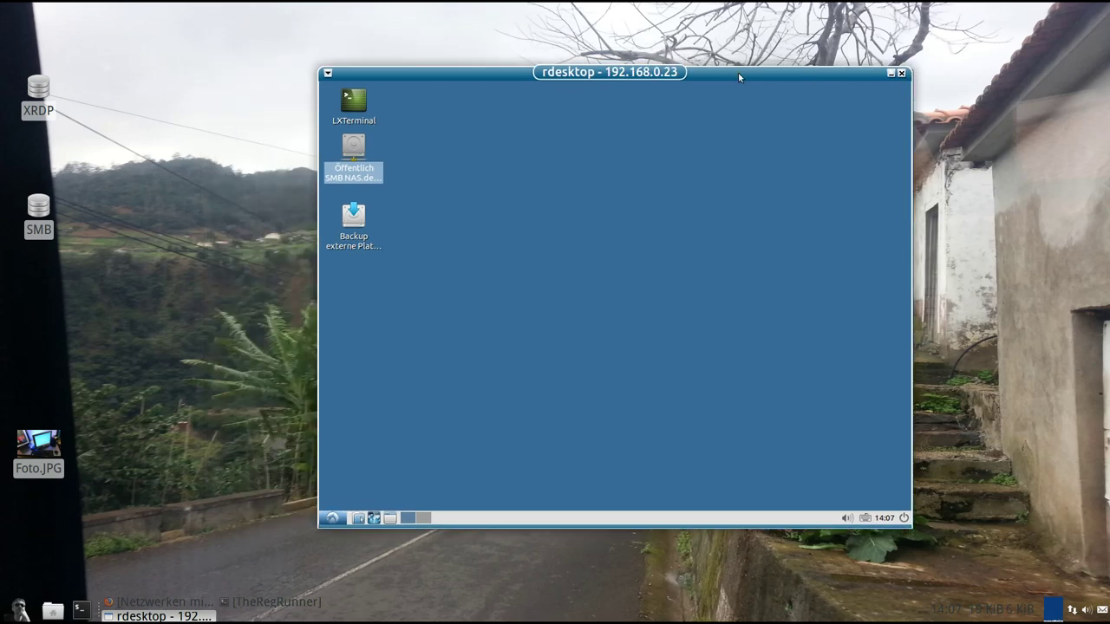
Step: View the local home folder in the file manager beside the remote desktop and close it
left_click(53, 610)
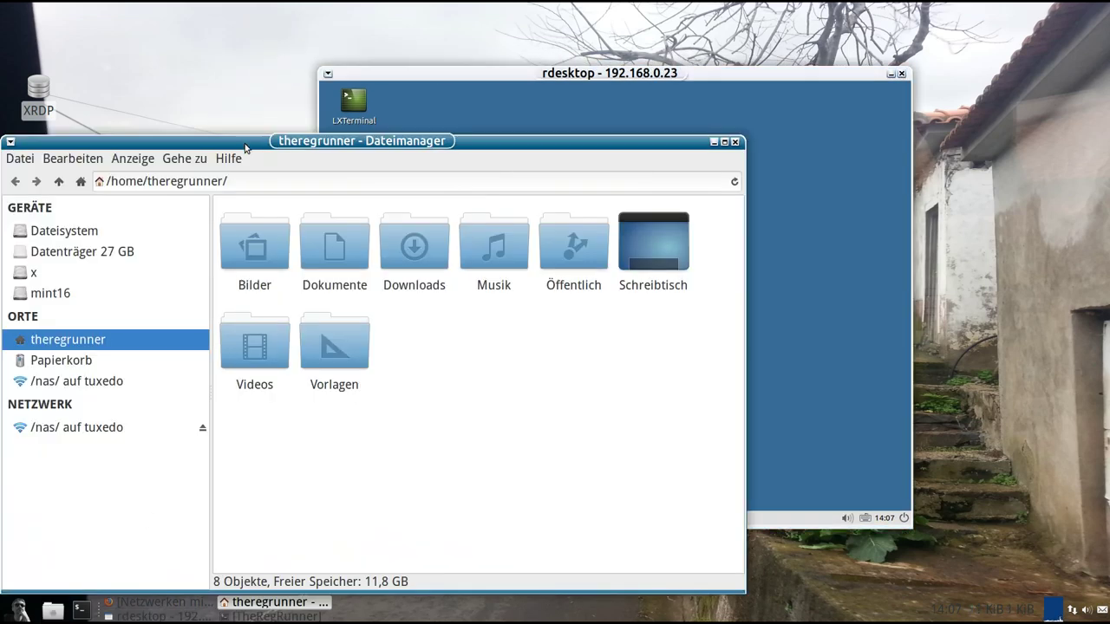
left_click_drag(245, 148, 280, 74)
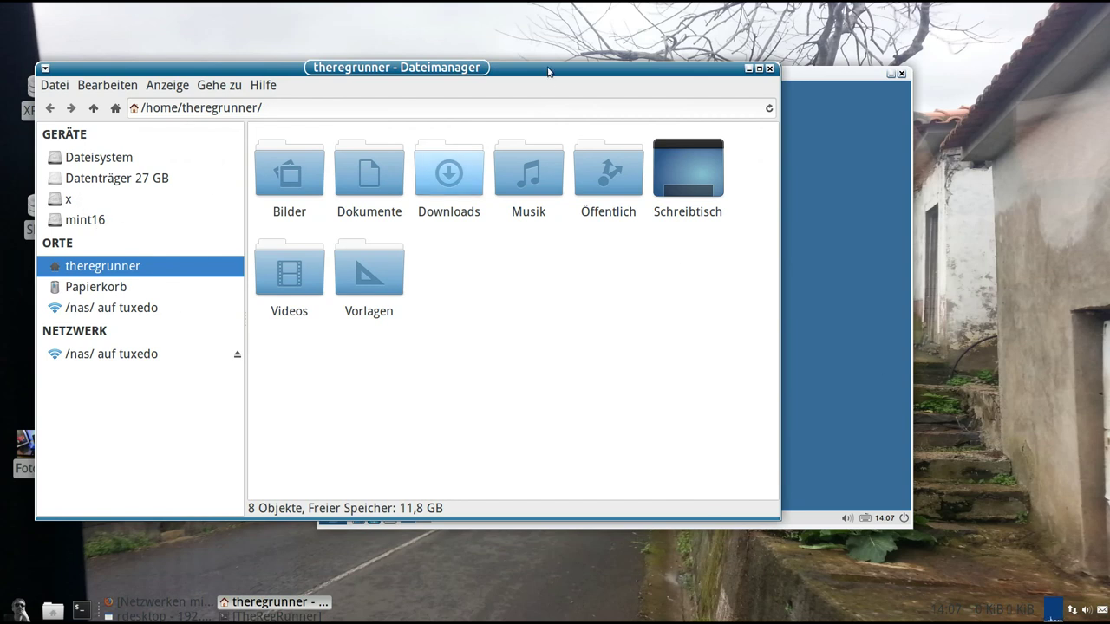
left_click_drag(548, 71, 551, 95)
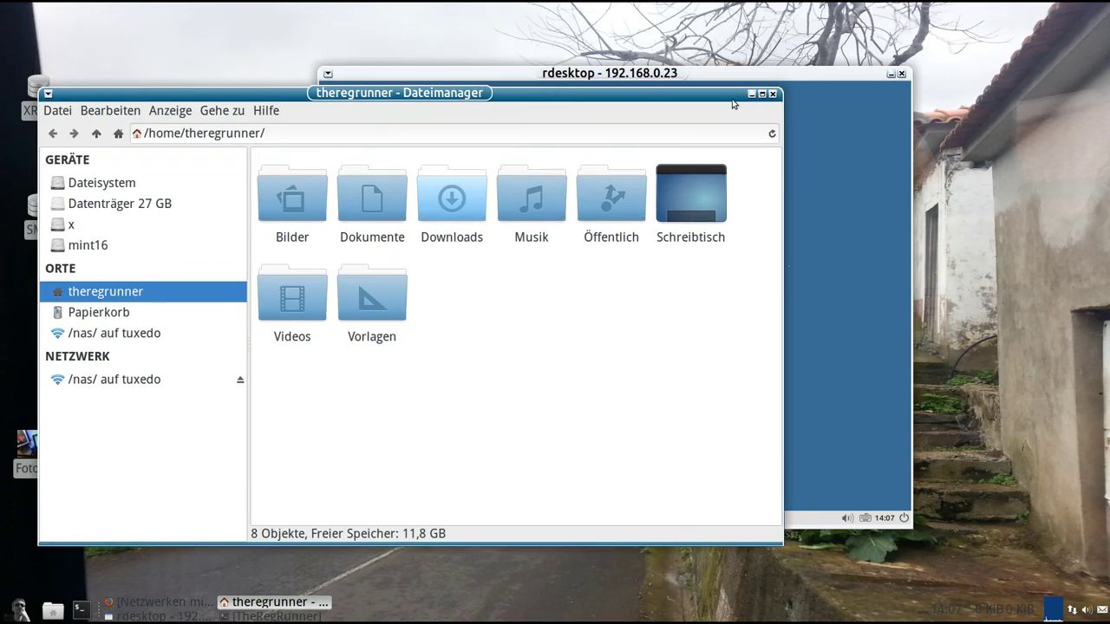
left_click_drag(734, 98, 740, 109)
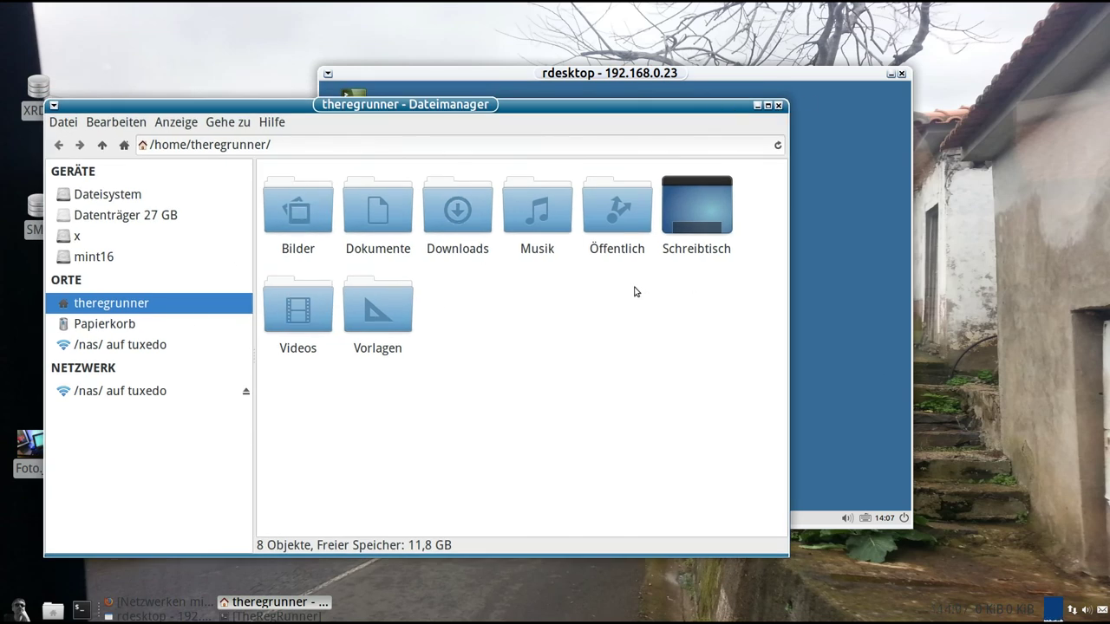
left_click(778, 106)
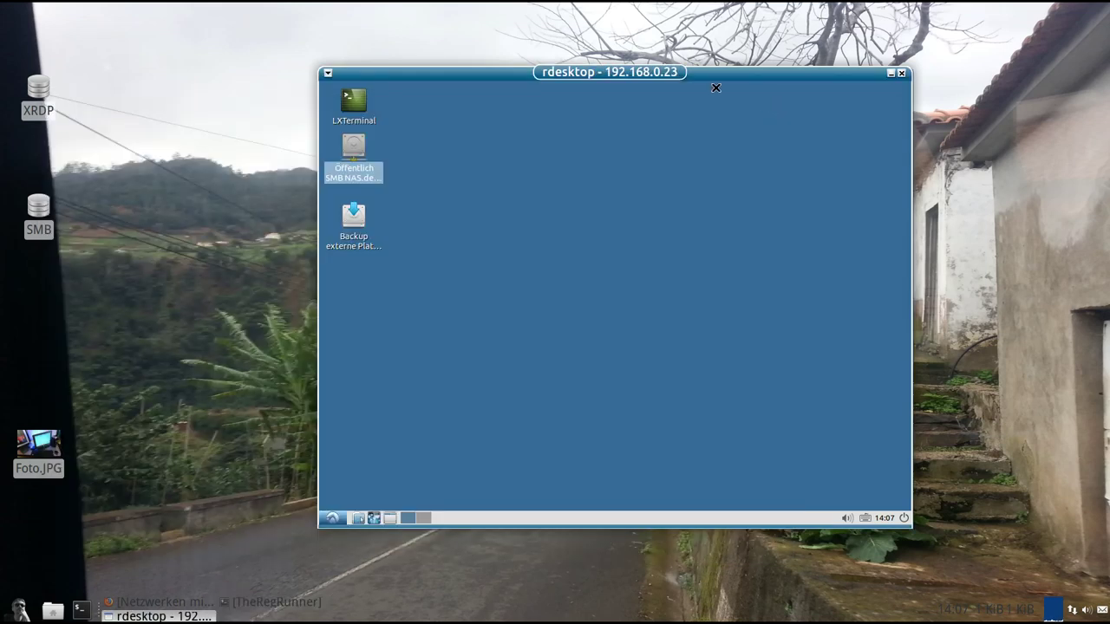
left_click_drag(704, 76, 669, 65)
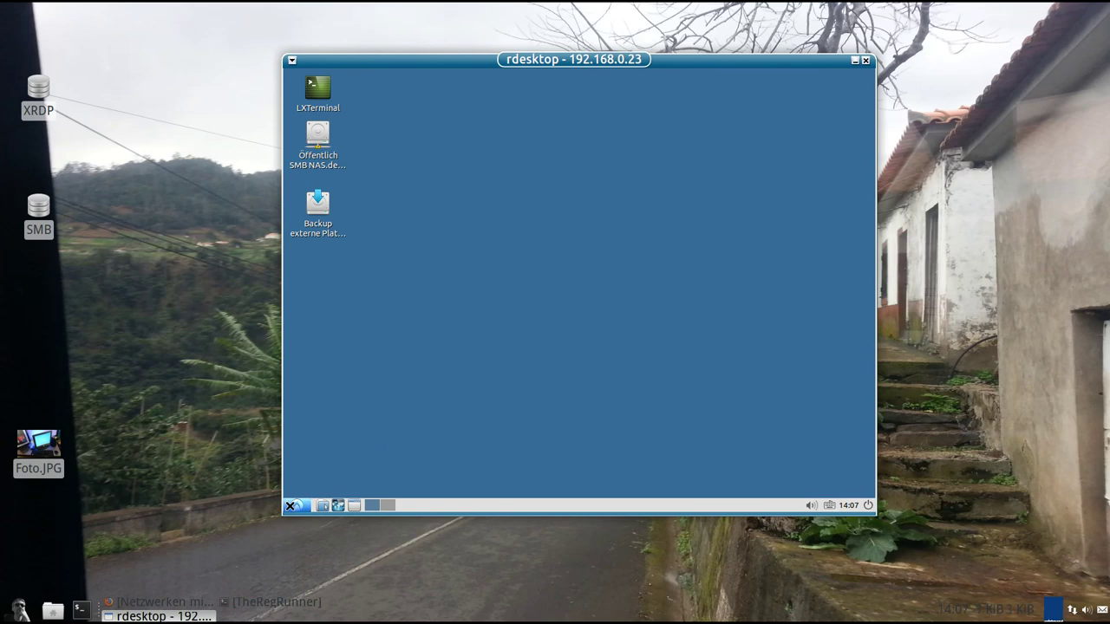
Step: Reopen the "Öffentlich SMB NAS" shortcut on the remote desktop and arrange its folder window clear of the desktop shortcuts
double_click(315, 143)
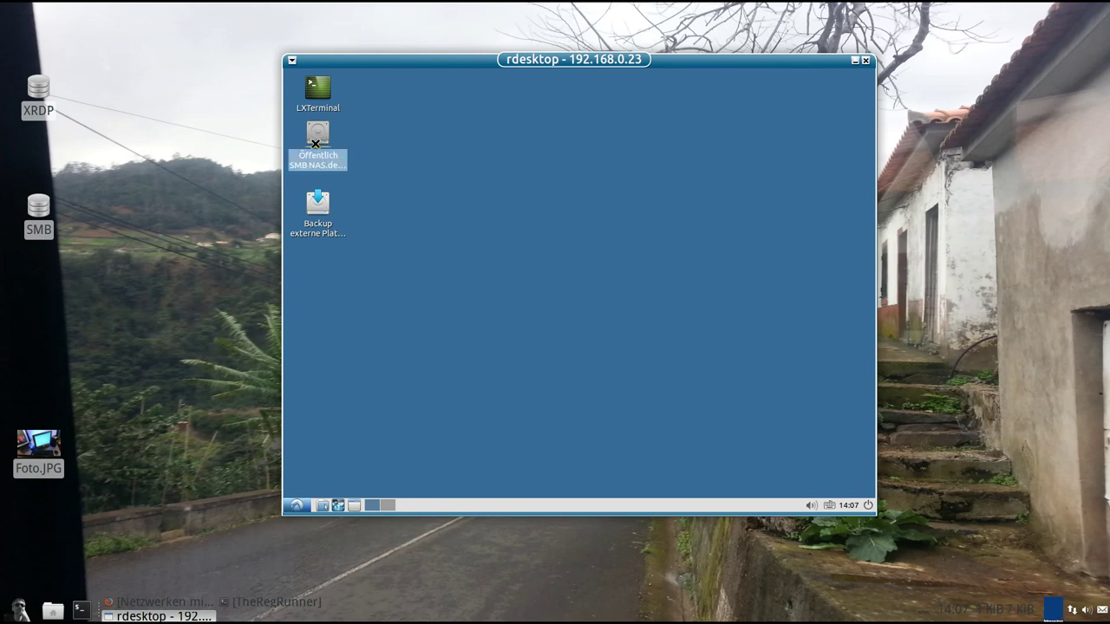
left_click_drag(535, 124, 563, 112)
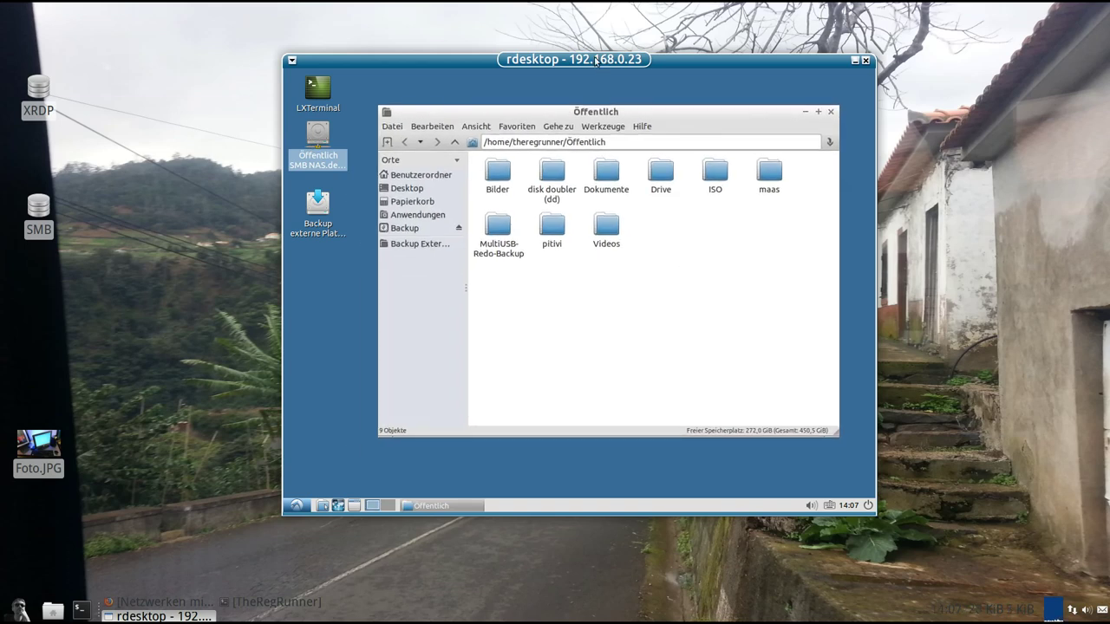
left_click_drag(601, 63, 570, 58)
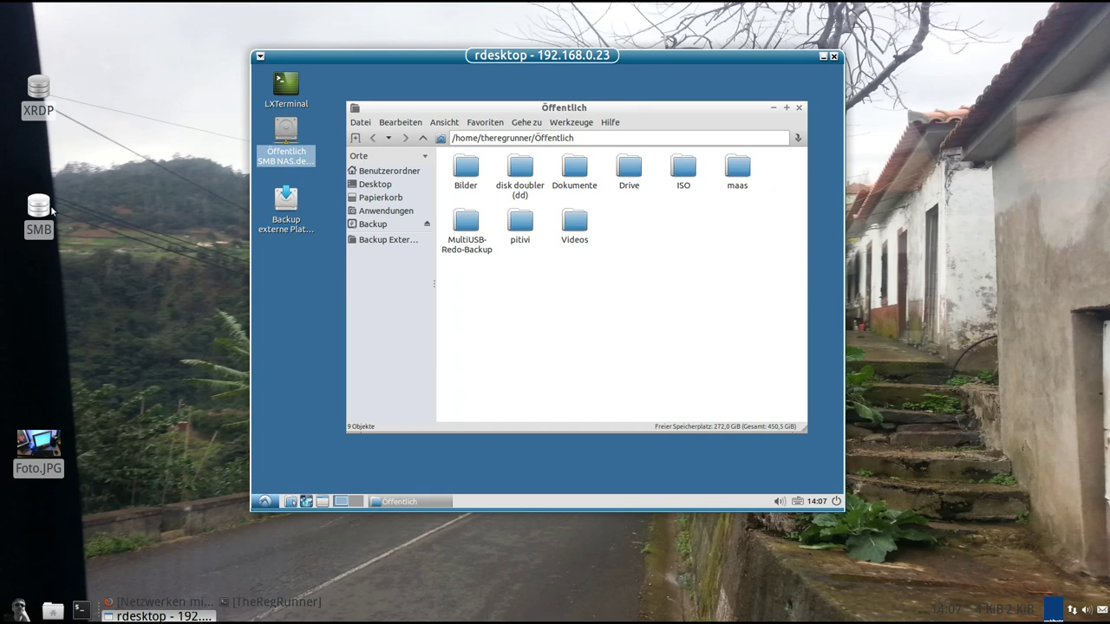
Step: Open the NAS share from the local SMB shortcut again, view its folders in an enlarged window over the remote desktop, and close it
mouse_move(45, 212)
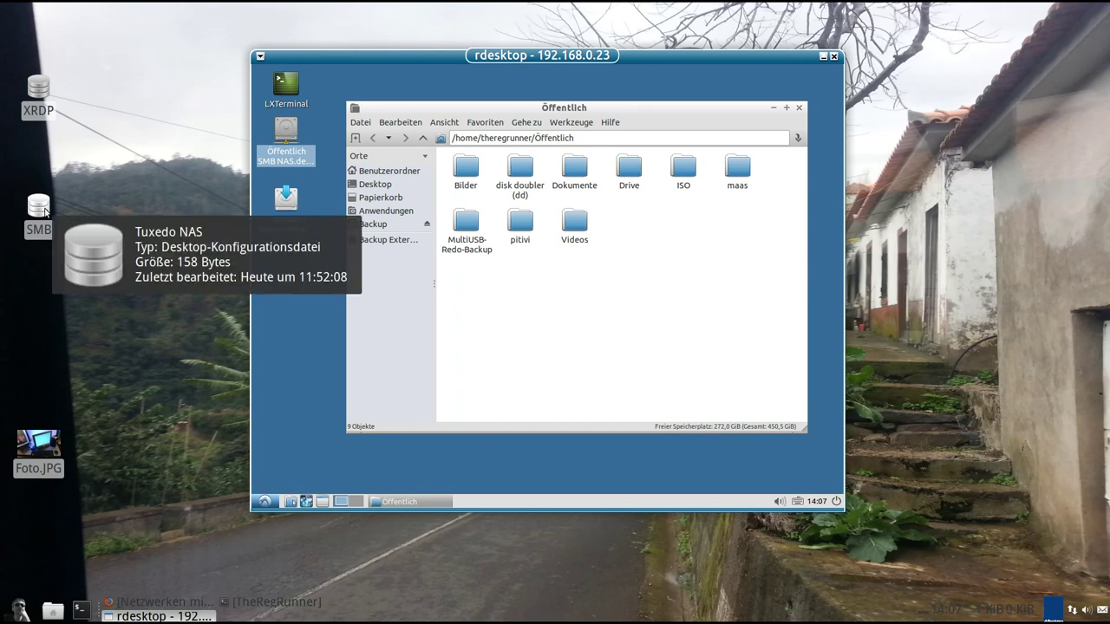
double_click(39, 208)
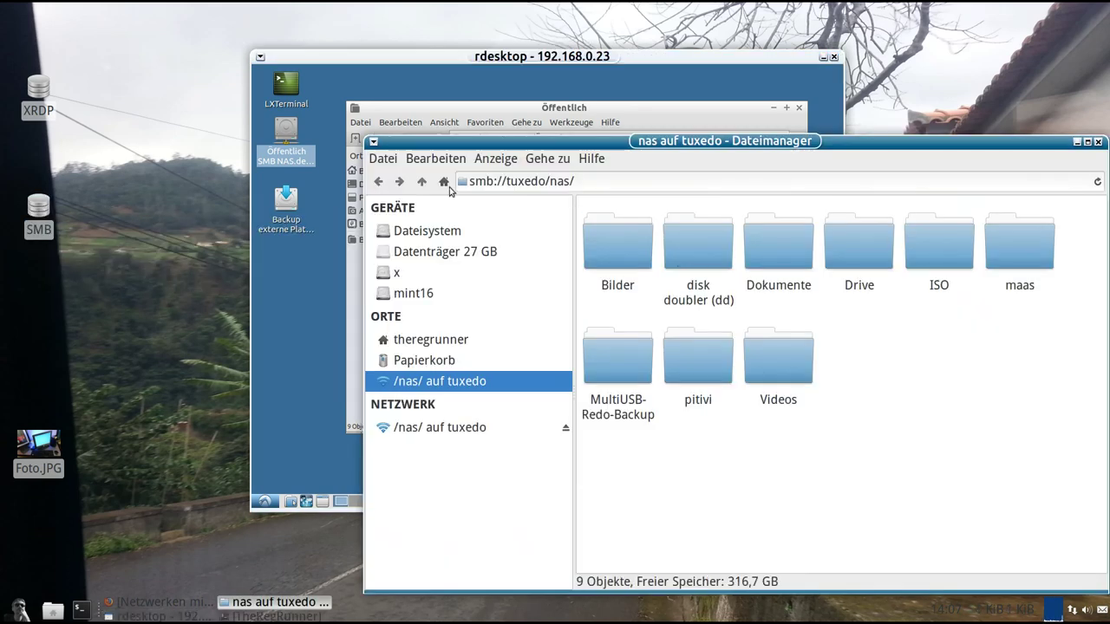
left_click_drag(626, 146, 397, 108)
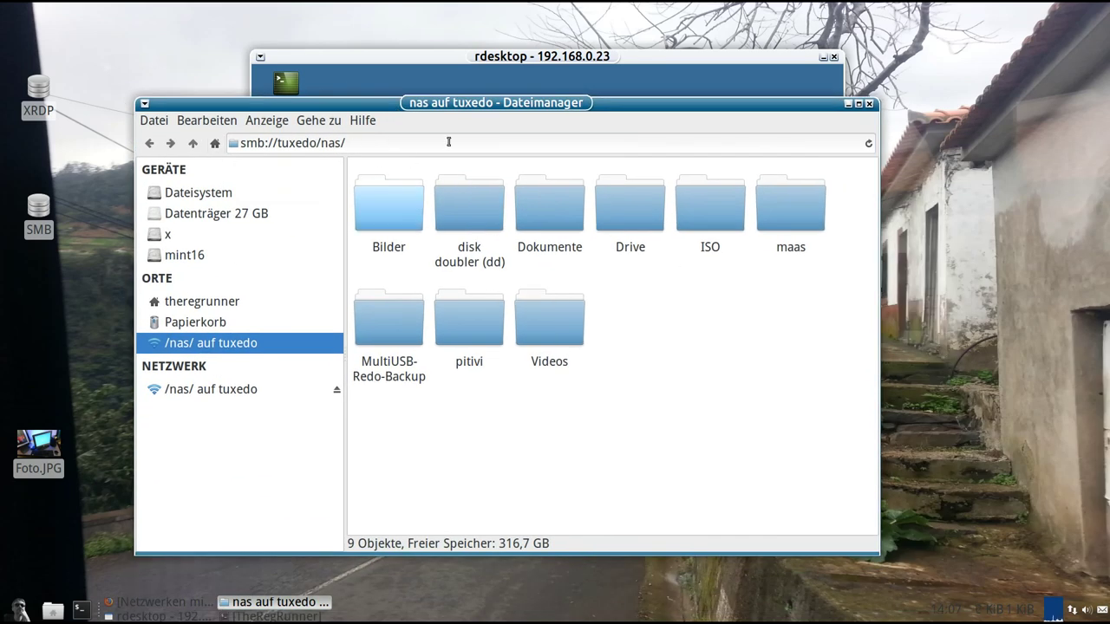
left_click_drag(516, 110, 525, 125)
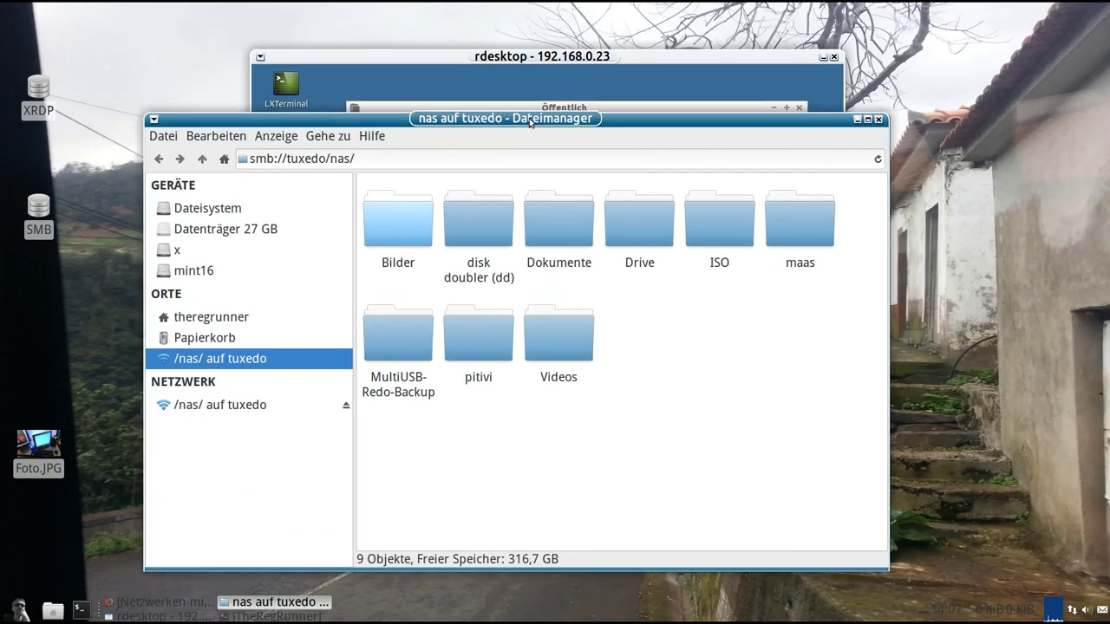
left_click_drag(630, 130, 641, 130)
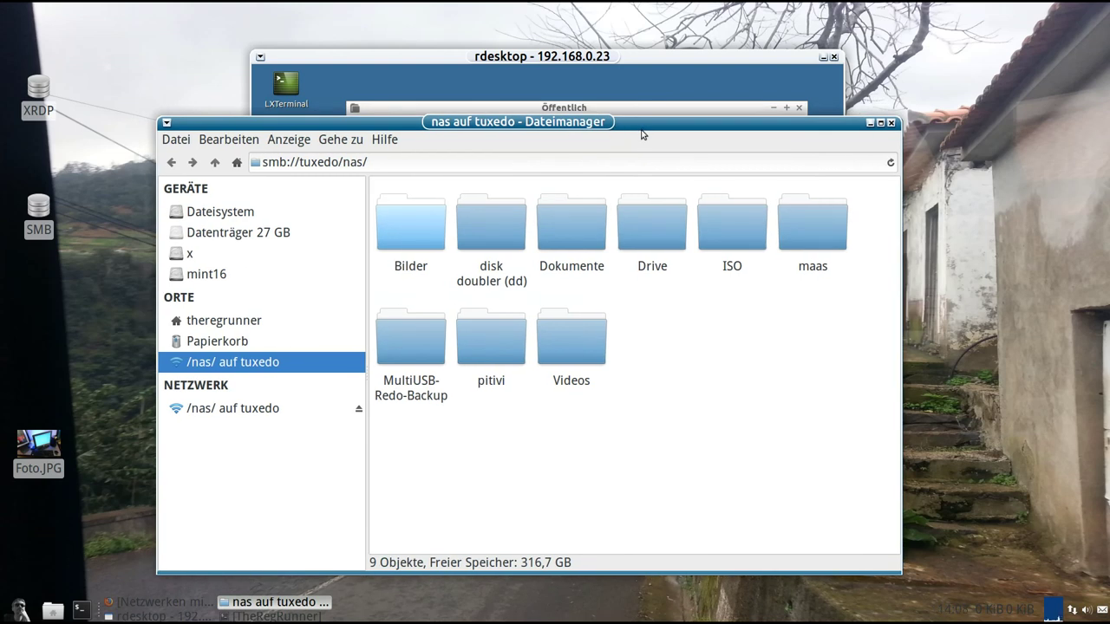
left_click_drag(648, 130, 674, 43)
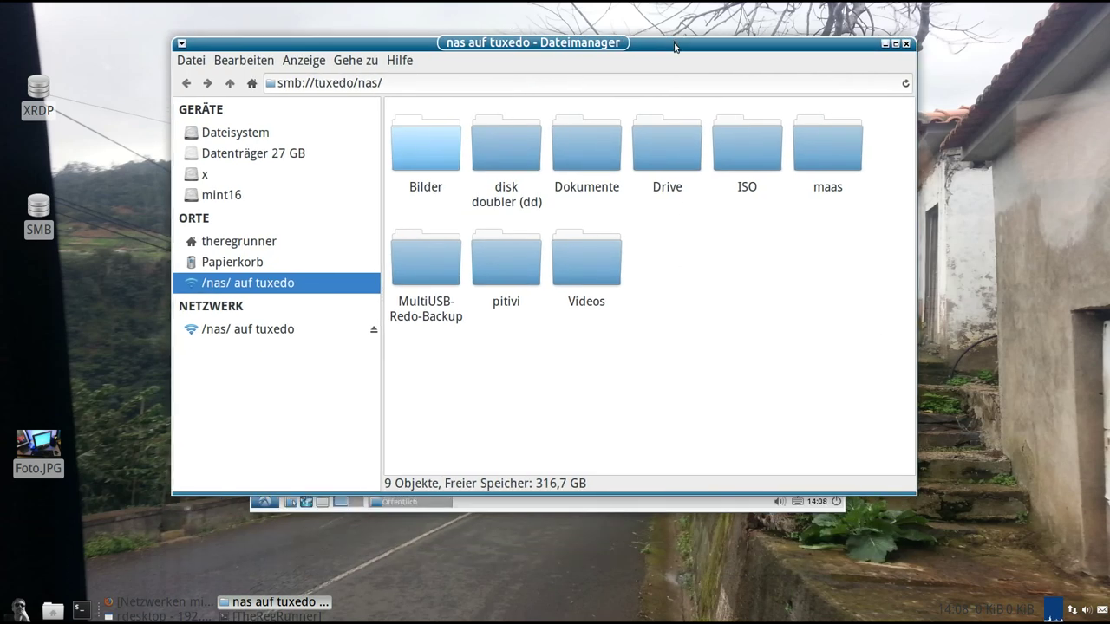
left_click_drag(916, 495, 911, 553)
left_click_drag(604, 48, 598, 53)
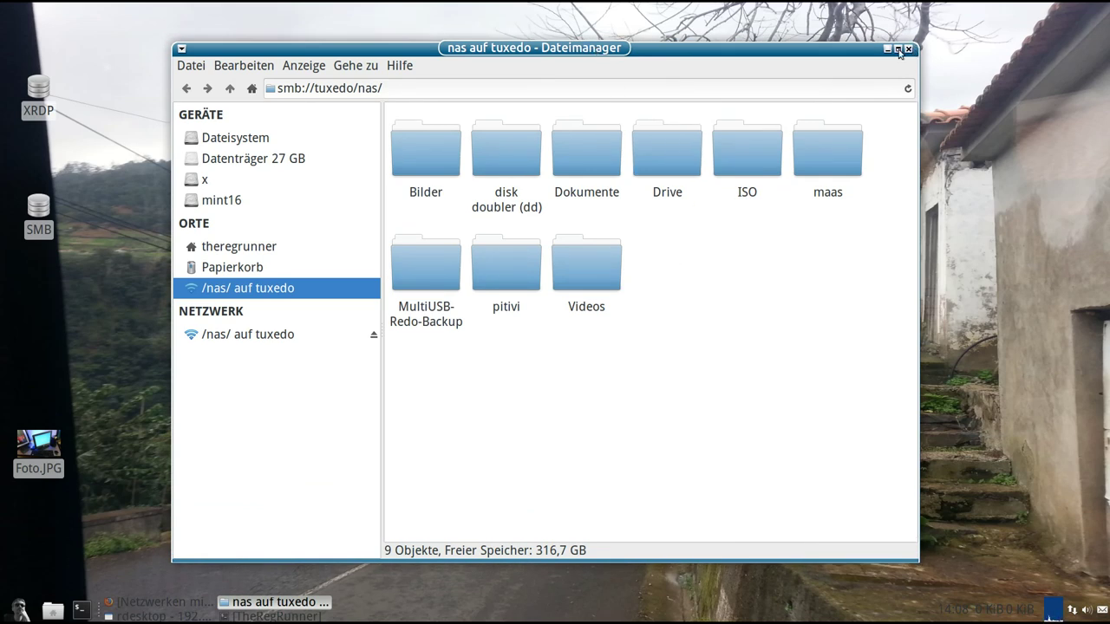
left_click_drag(874, 55, 880, 57)
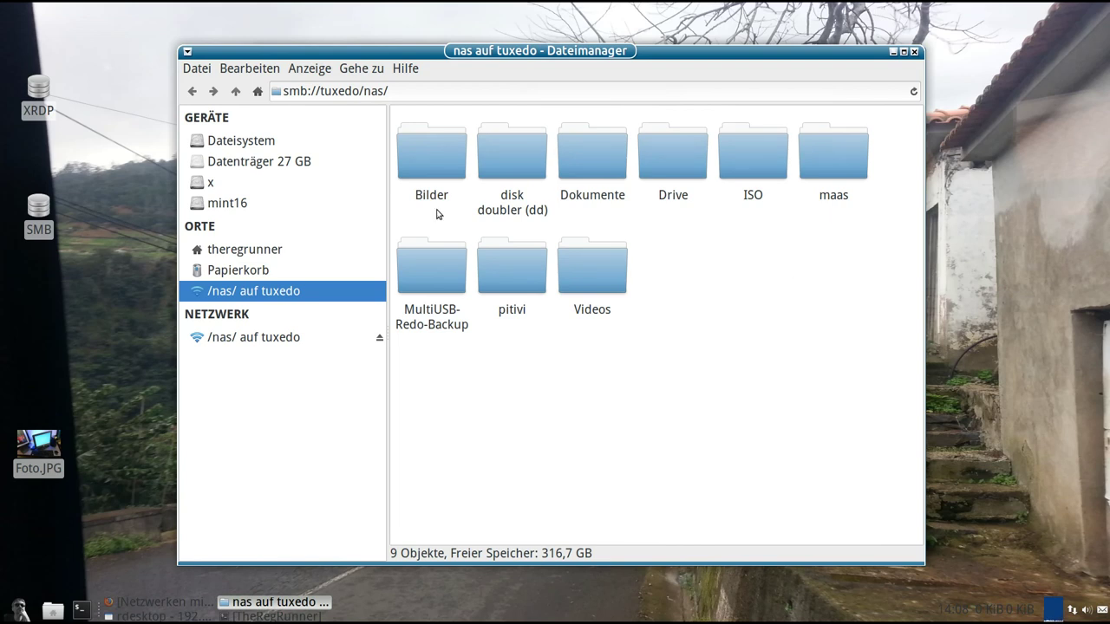
left_click(914, 52)
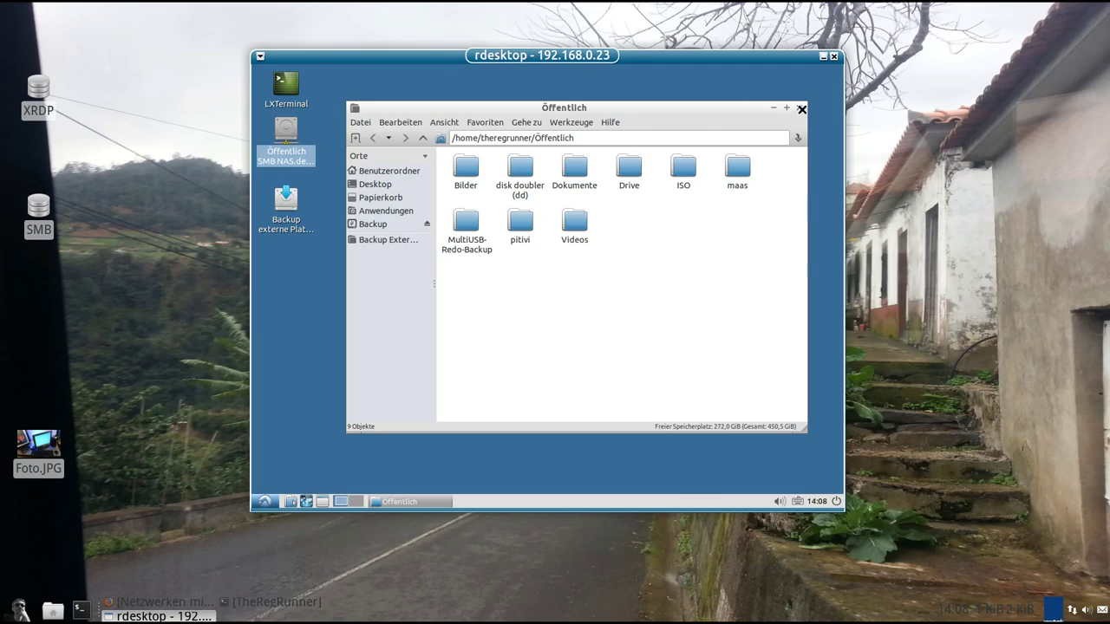
Step: Close the remote Öffentlich folder and the rdesktop connection to 192.168.0.23
left_click(798, 109)
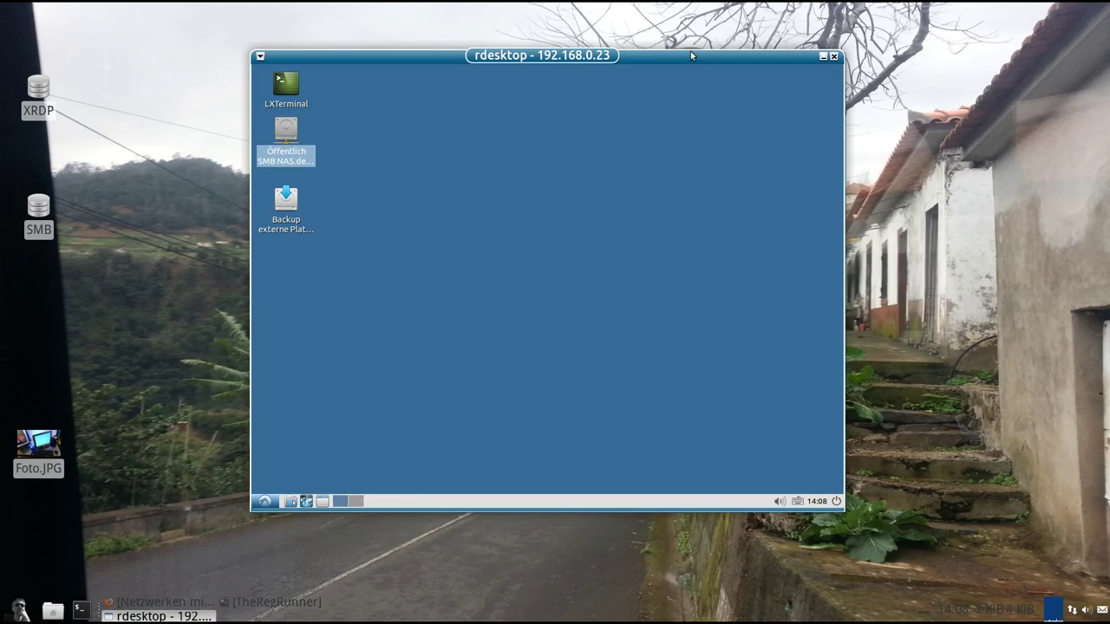
left_click_drag(695, 54, 715, 53)
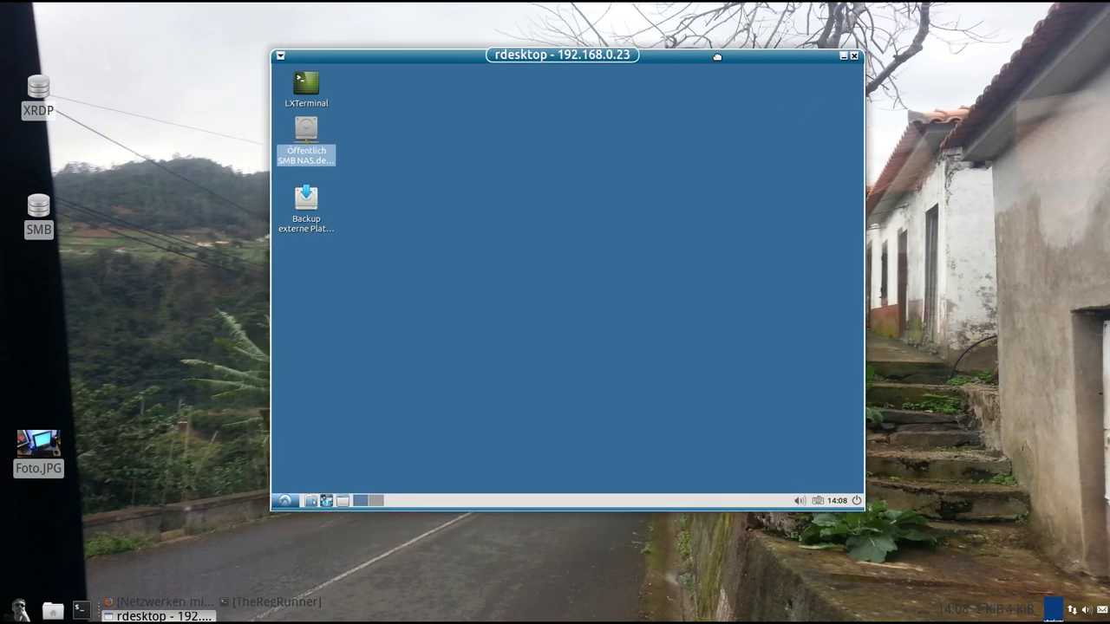
left_click(853, 55)
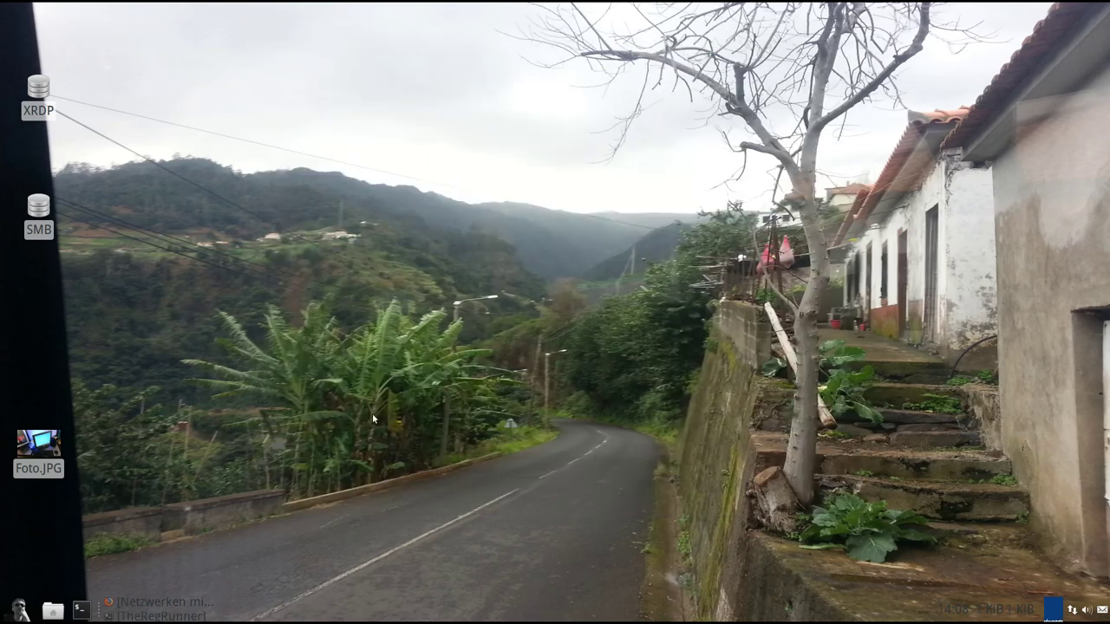
Step: Switch to Firefox and bring up the PC-WELT article "Netzwerken mit Samba - so geht's"
left_click(179, 604)
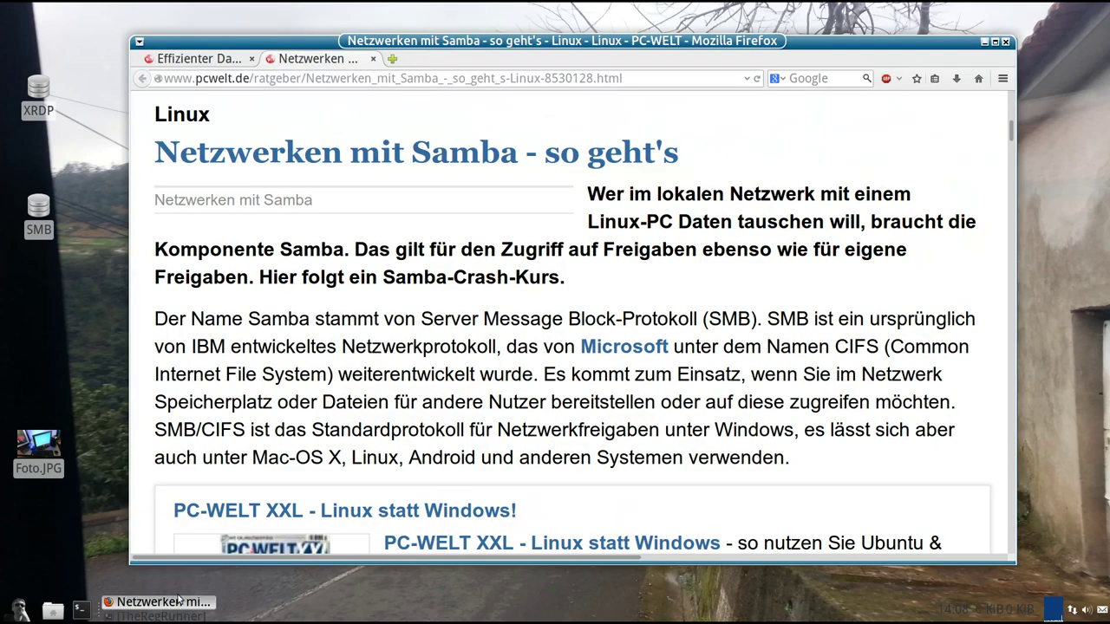